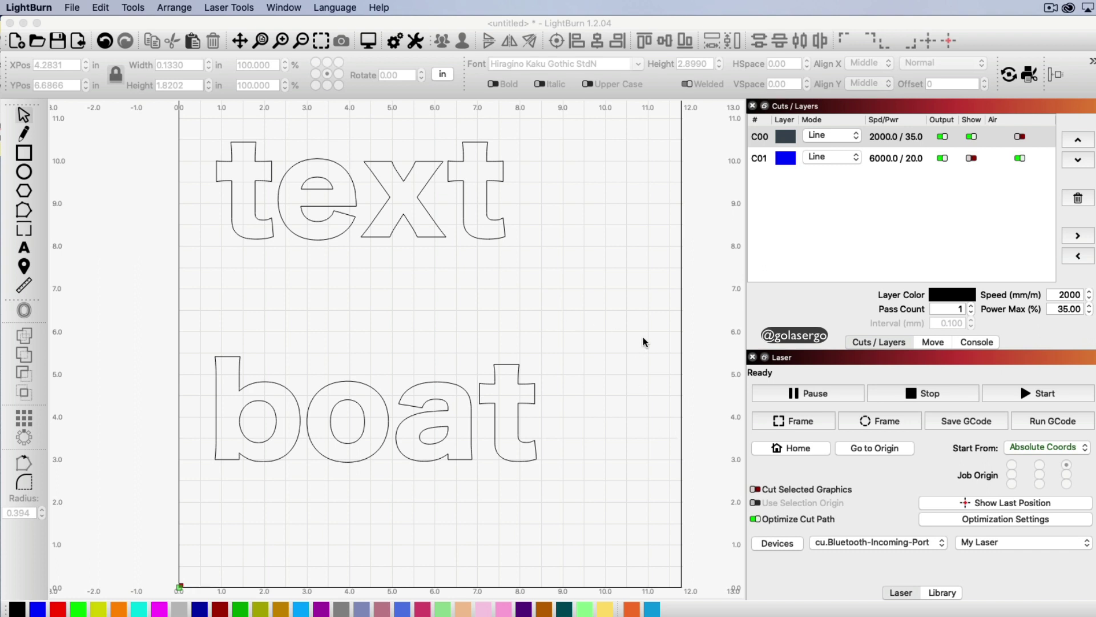
Briefly show layer C01's blue copy of 'text', then hide it again
{"action": "left_click", "coordinate": [23, 121]}
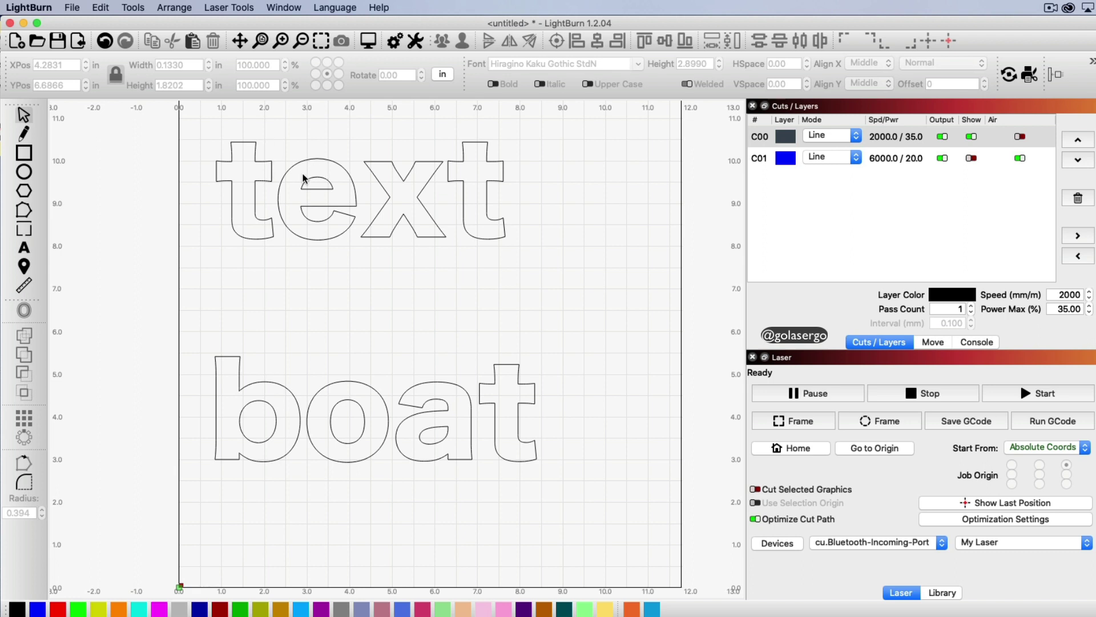
{"action": "left_click", "coordinate": [972, 159]}
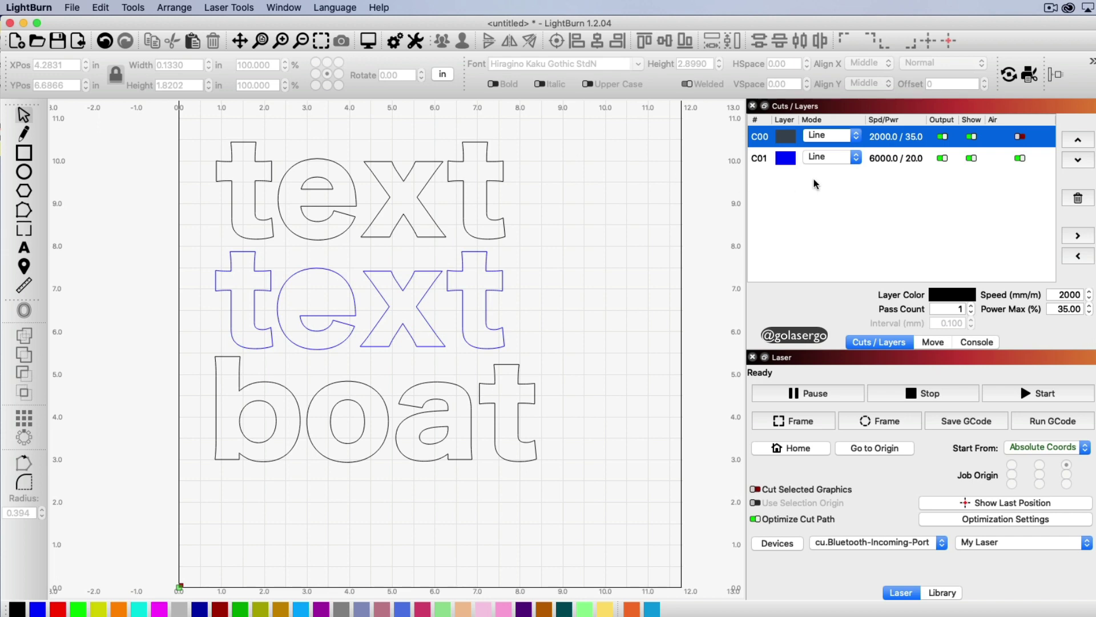
{"action": "left_click", "coordinate": [971, 158]}
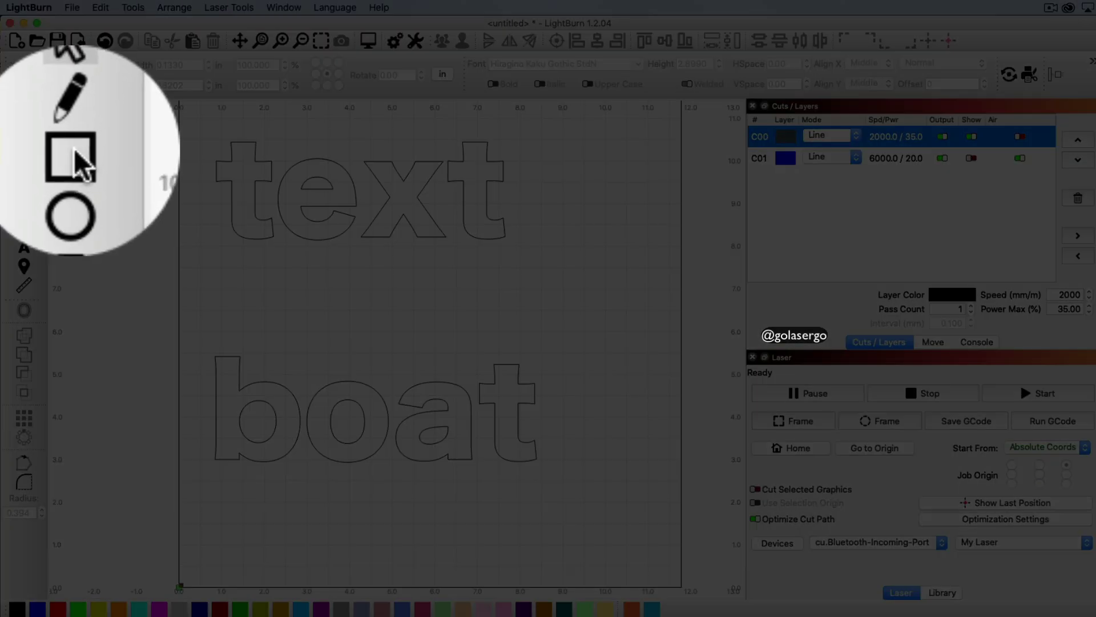
Draw a narrow 0.1267 × 1.9158 in rectangle to the right of 'text'
{"action": "left_click", "coordinate": [24, 153]}
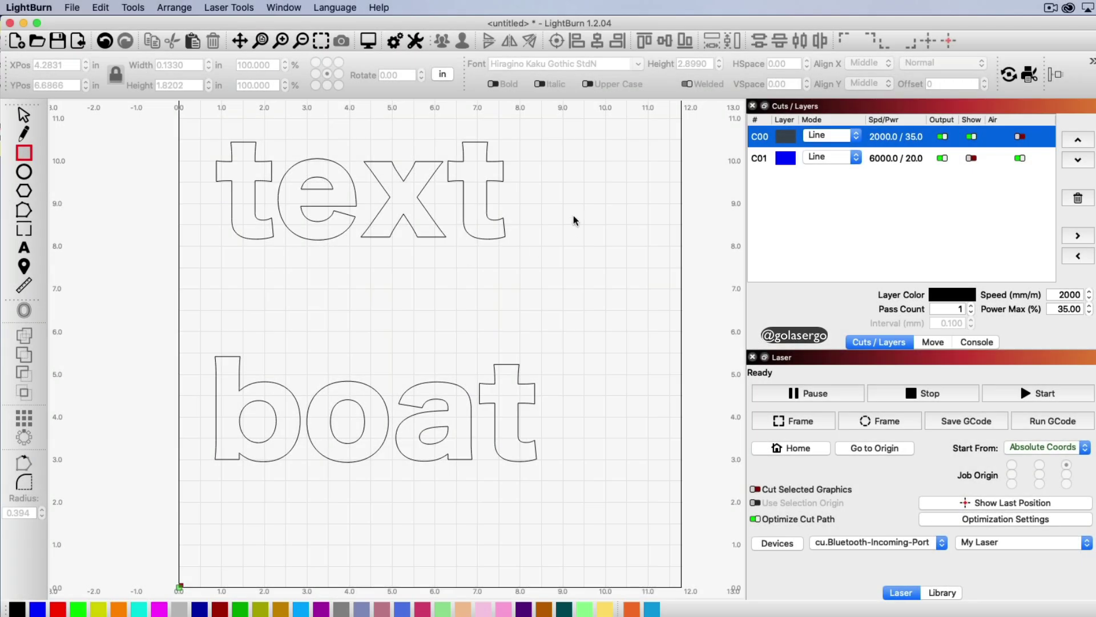
{"action": "left_click_drag", "start_coordinate": [548, 186], "coordinate": [555, 211]}
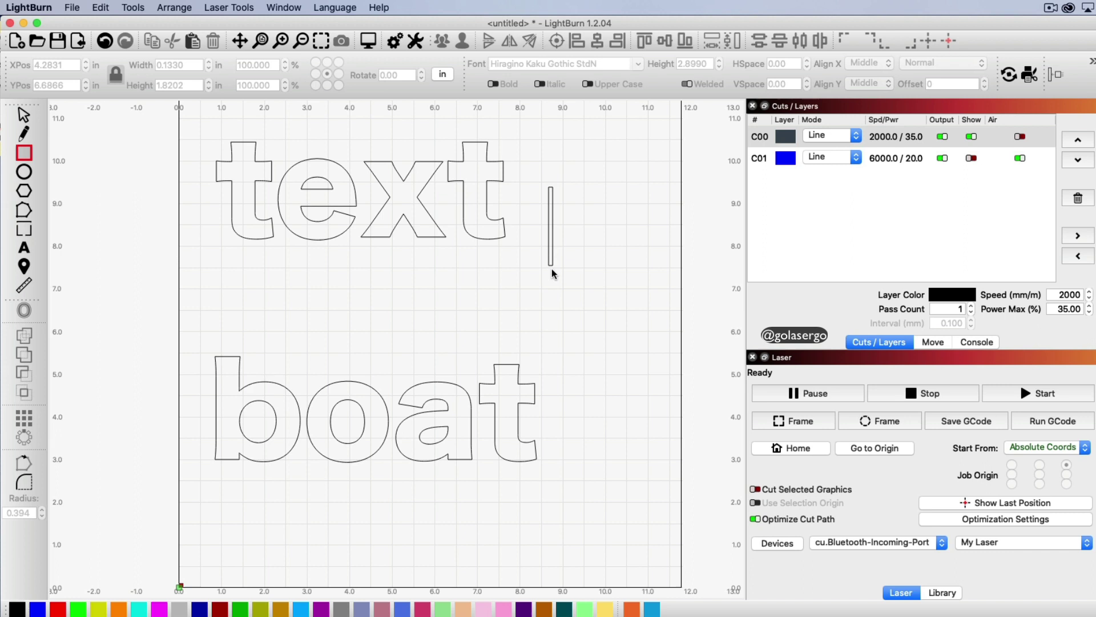
{"action": "left_click_drag", "start_coordinate": [551, 270], "coordinate": [553, 269]}
{"action": "left_click_drag", "start_coordinate": [552, 266], "coordinate": [553, 268]}
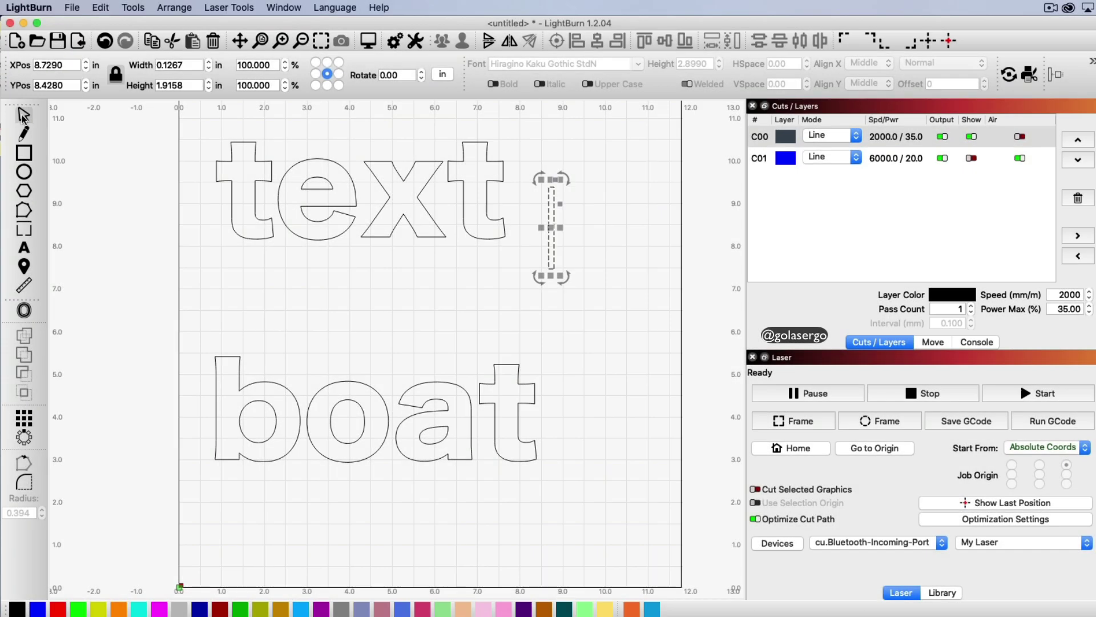
Move the thin rectangle onto the 'e' at X 3.2404, Y 9.6227 in, crossing its crossbar
{"action": "left_click_drag", "start_coordinate": [551, 226], "coordinate": [381, 296]}
{"action": "left_click_drag", "start_coordinate": [392, 356], "coordinate": [330, 114]}
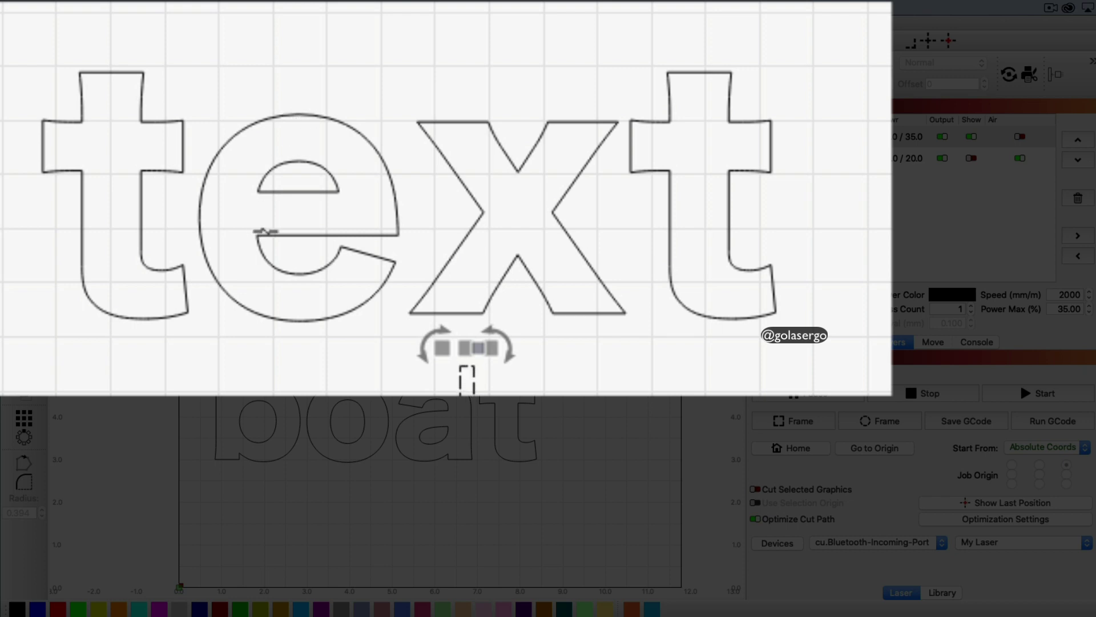
{"action": "left_click_drag", "start_coordinate": [467, 379], "coordinate": [296, 164]}
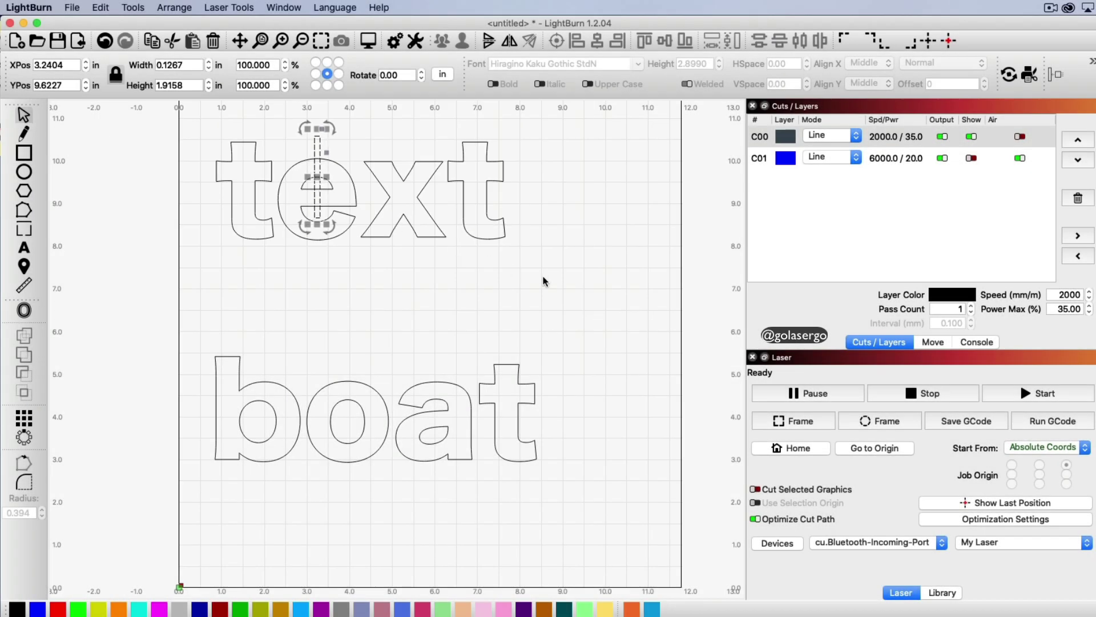
Select 'text' with the rectangle and Boolean-subtract it, slotting the 'e'
{"action": "left_click", "coordinate": [551, 275]}
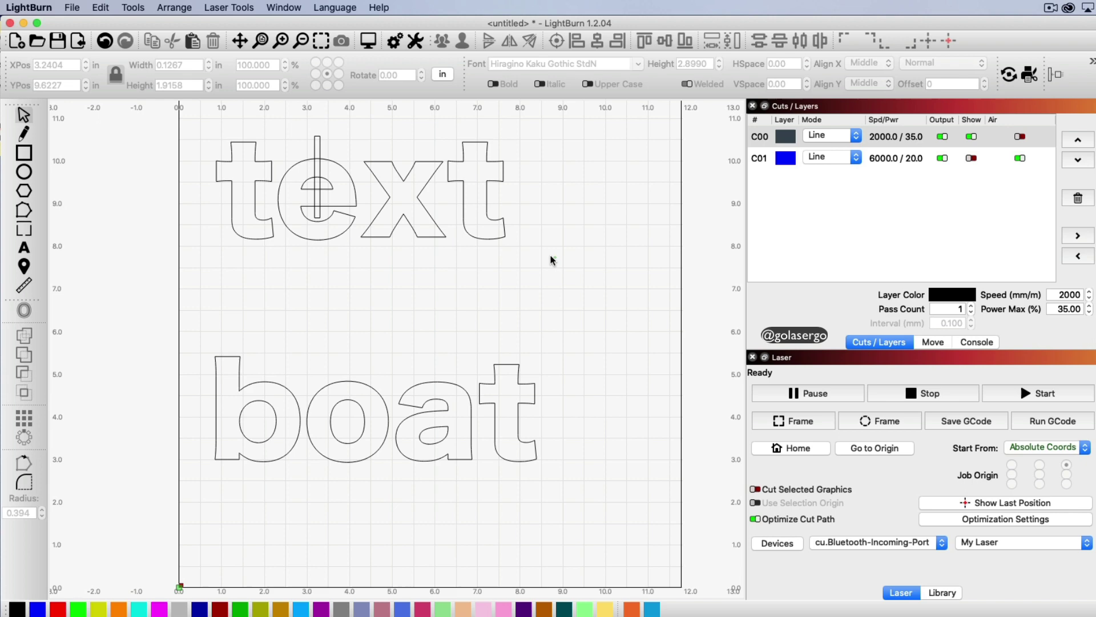
{"action": "left_click_drag", "start_coordinate": [551, 260], "coordinate": [197, 133]}
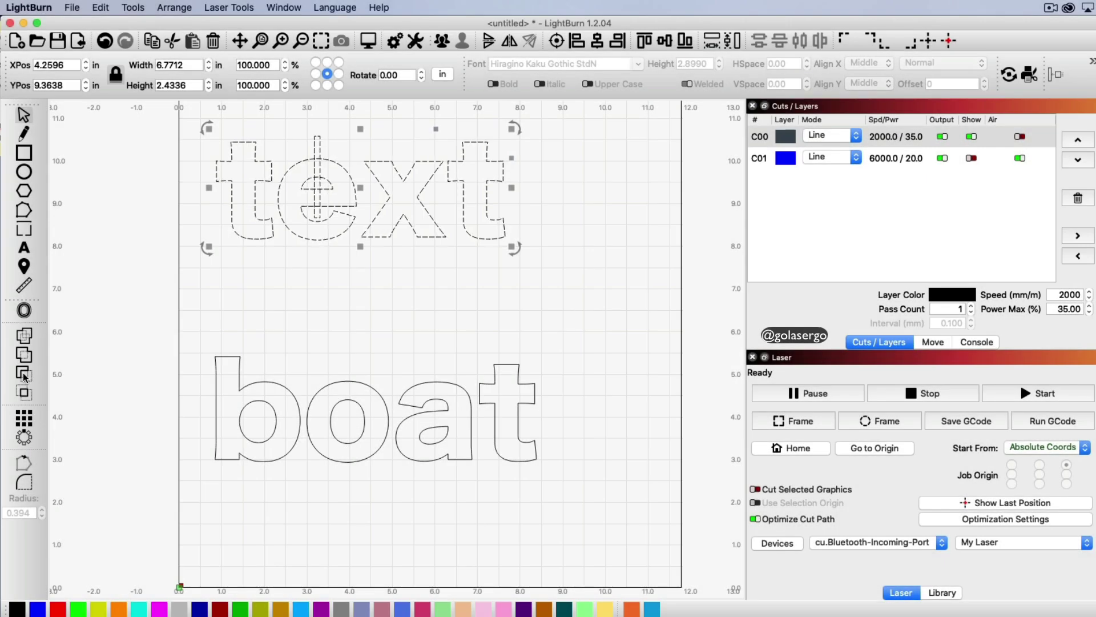
{"action": "left_click", "coordinate": [24, 374]}
{"action": "left_click", "coordinate": [298, 261]}
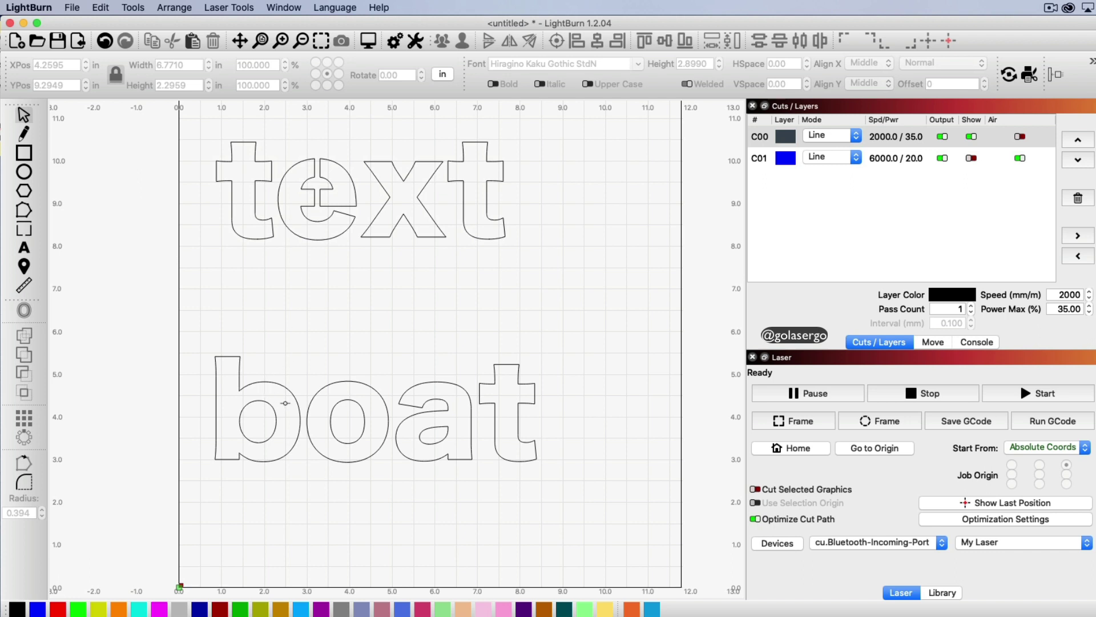
Nudge 'boat' upward and draw a 0.1476 × 1.7834 in rectangle beneath it
{"action": "left_click_drag", "start_coordinate": [298, 413], "coordinate": [300, 372]}
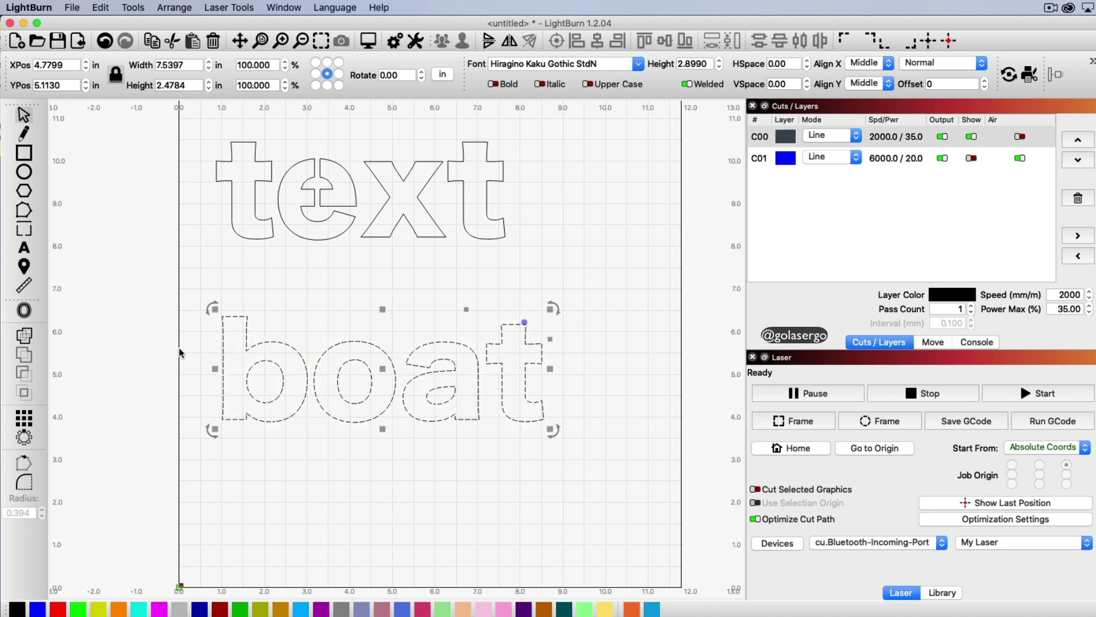
{"action": "left_click", "coordinate": [28, 156]}
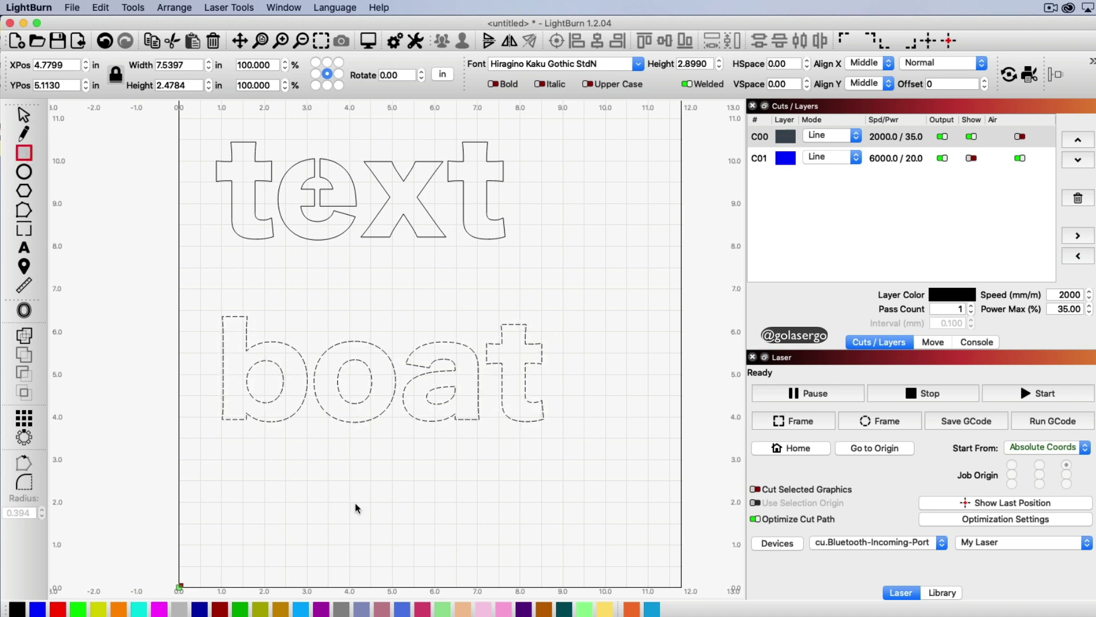
{"action": "left_click_drag", "start_coordinate": [343, 468], "coordinate": [350, 545]}
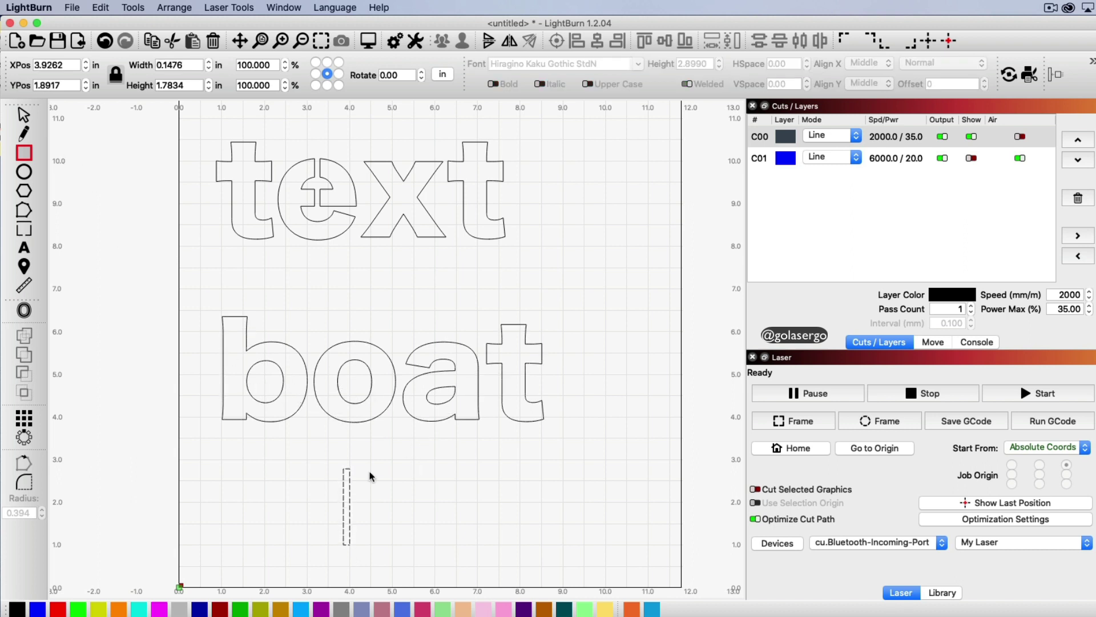
Paste two copies of the thin rectangle and spread all three, one under the 'b' at X 1.8415 in
{"action": "left_click", "coordinate": [24, 115]}
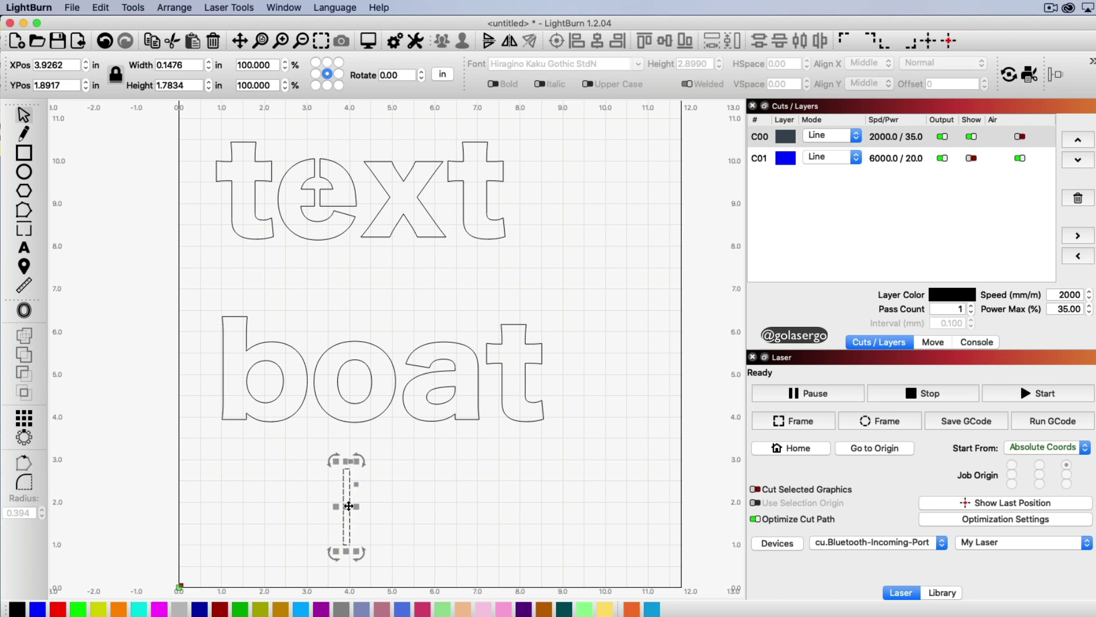
{"action": "key", "text": "super+v"}
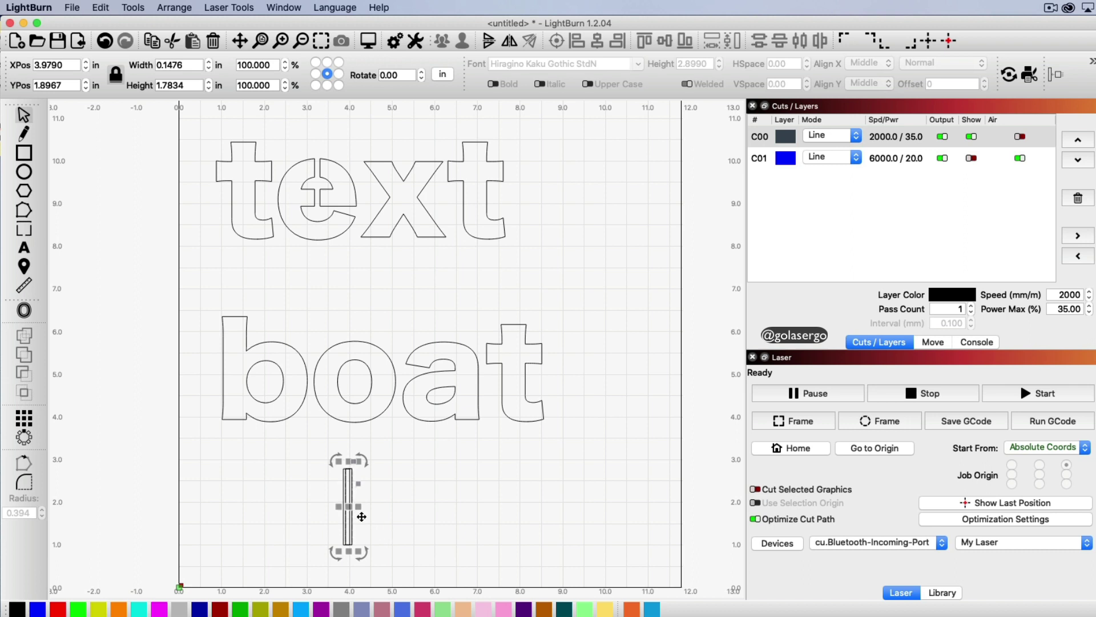
{"action": "left_click_drag", "start_coordinate": [348, 511], "coordinate": [376, 508]}
{"action": "key", "text": "super+v"}
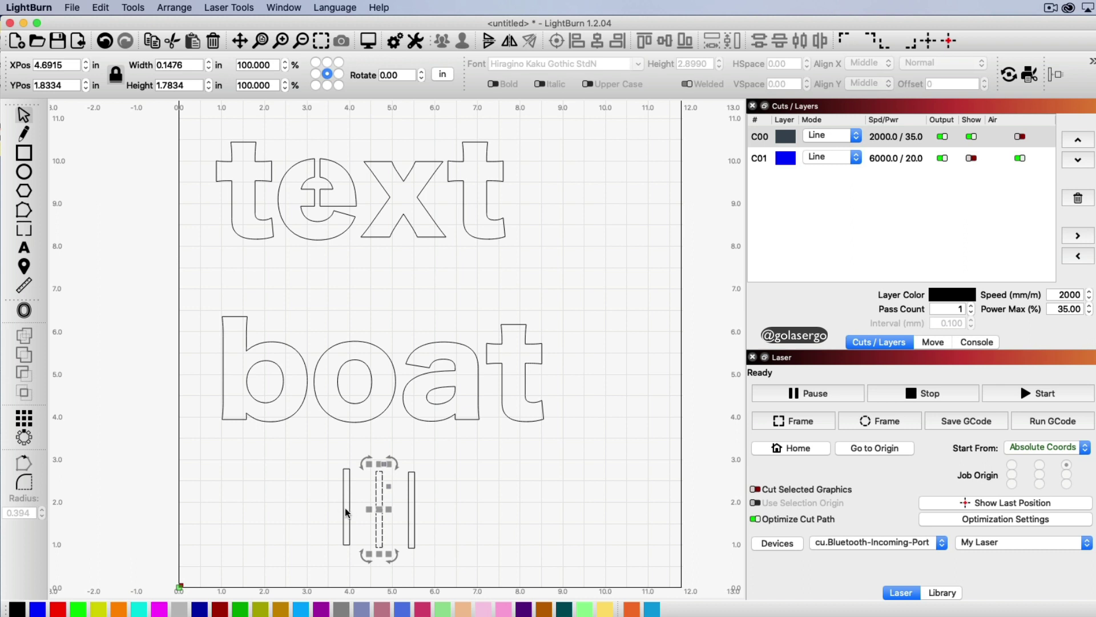
{"action": "left_click", "coordinate": [346, 509]}
{"action": "left_click_drag", "start_coordinate": [345, 506], "coordinate": [257, 489]}
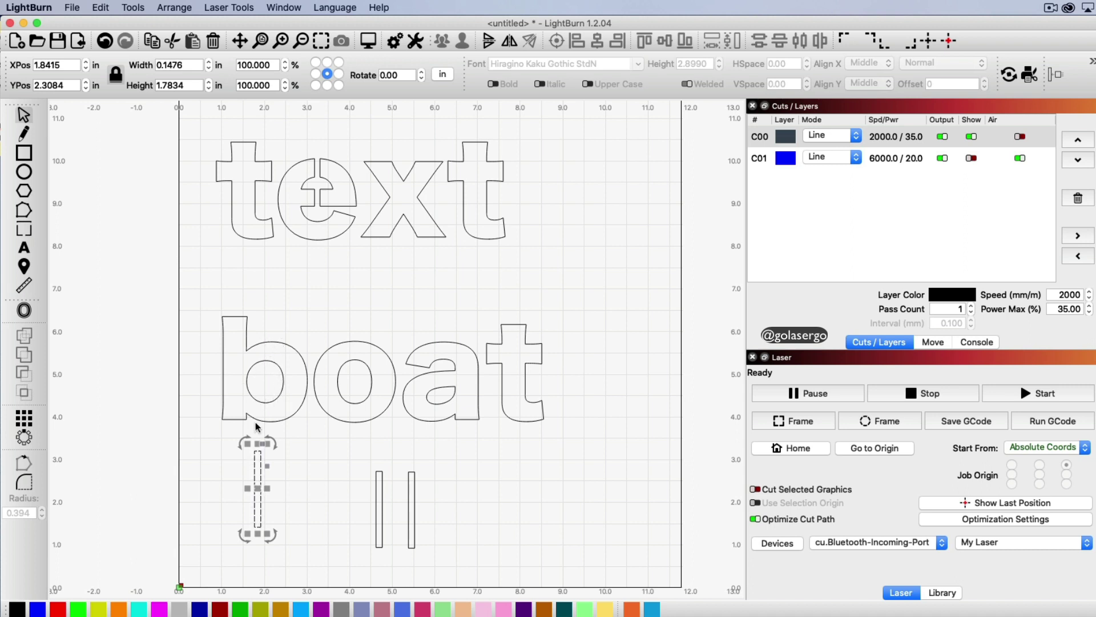
Move and stretch rectangles across the 'b' bowl and the 'o', the latter 2.67 in tall
{"action": "left_click_drag", "start_coordinate": [257, 488], "coordinate": [267, 360]}
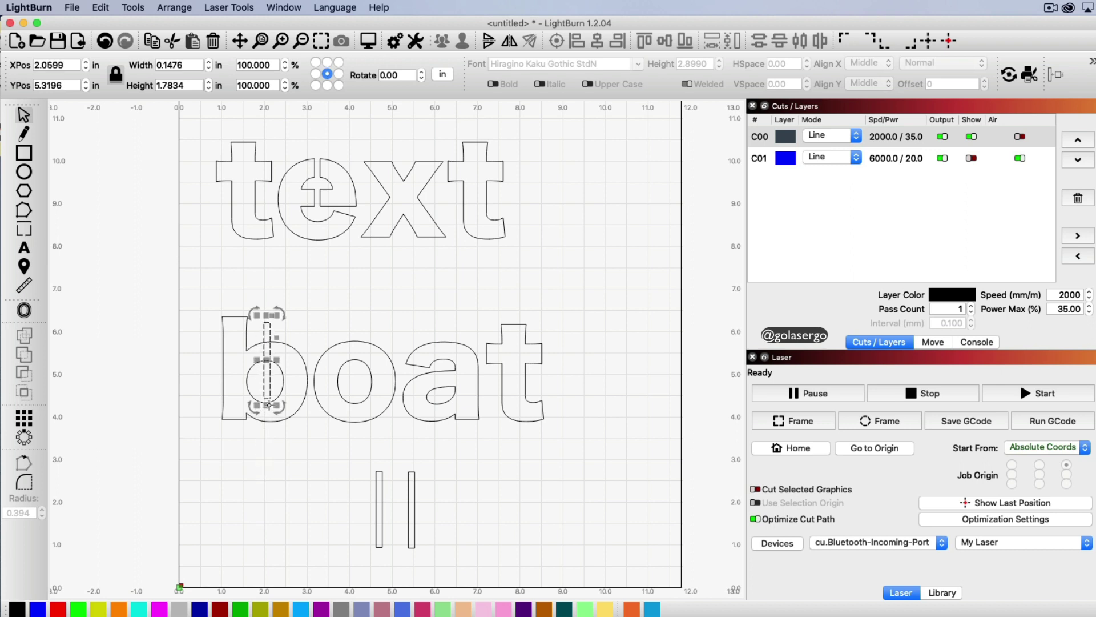
{"action": "left_click_drag", "start_coordinate": [268, 406], "coordinate": [266, 444]}
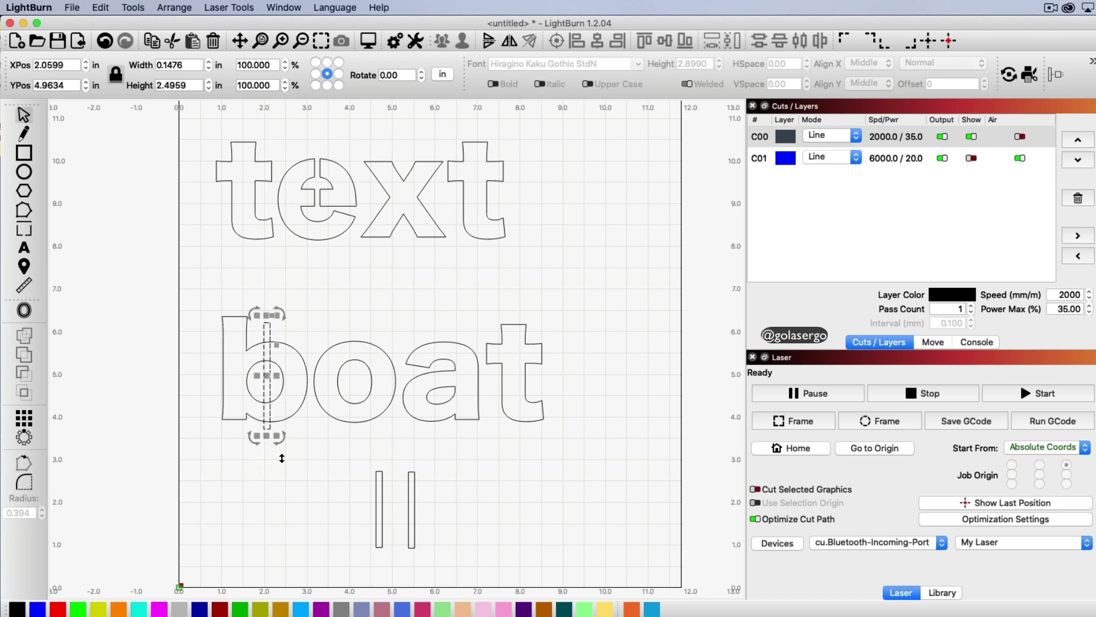
{"action": "left_click", "coordinate": [284, 459]}
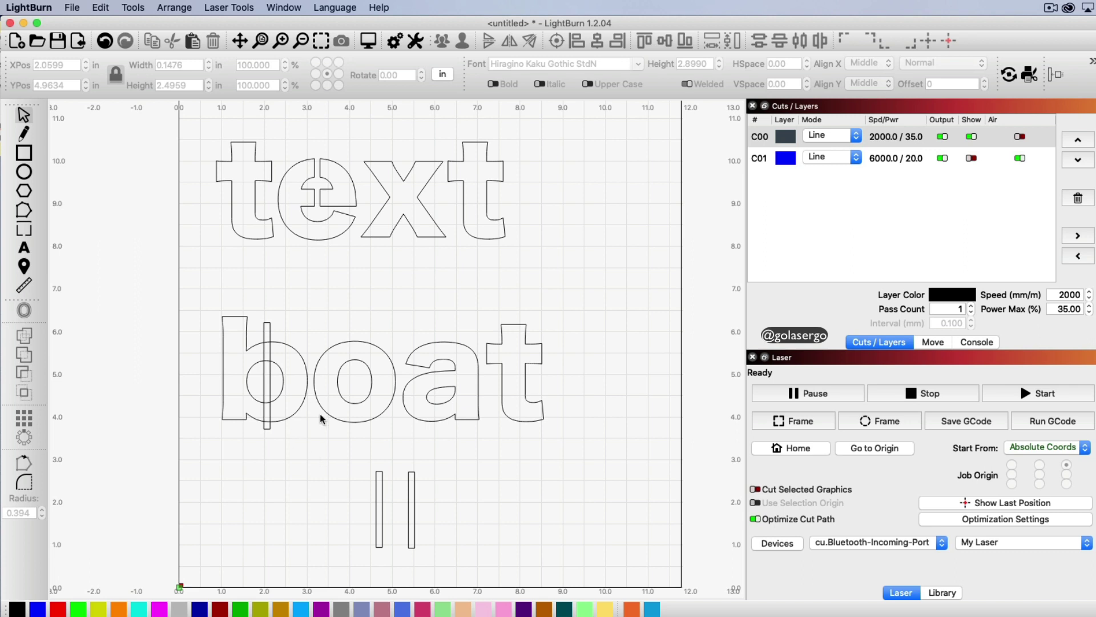
{"action": "left_click", "coordinate": [381, 510]}
{"action": "left_click_drag", "start_coordinate": [382, 510], "coordinate": [353, 360]}
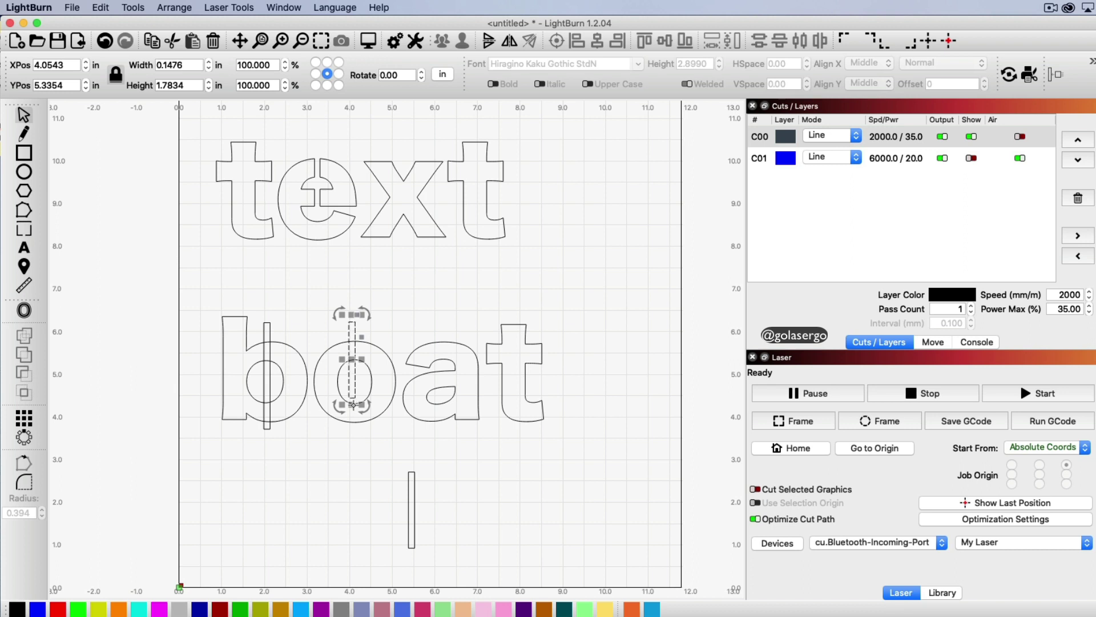
{"action": "left_click_drag", "start_coordinate": [354, 405], "coordinate": [355, 435]}
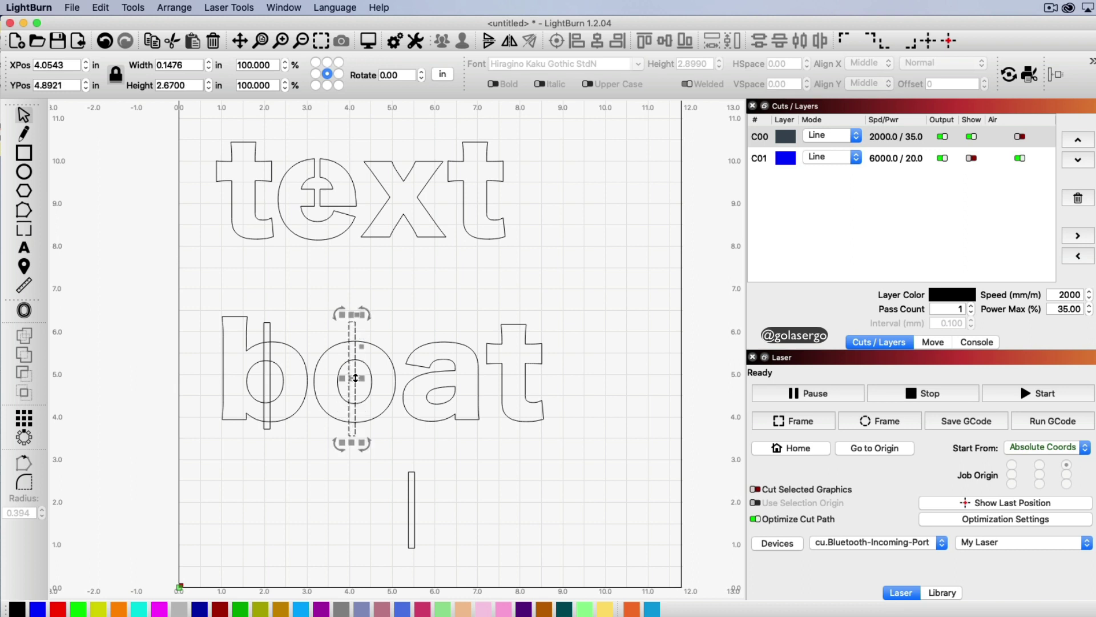
{"action": "left_click_drag", "start_coordinate": [356, 378], "coordinate": [357, 380]}
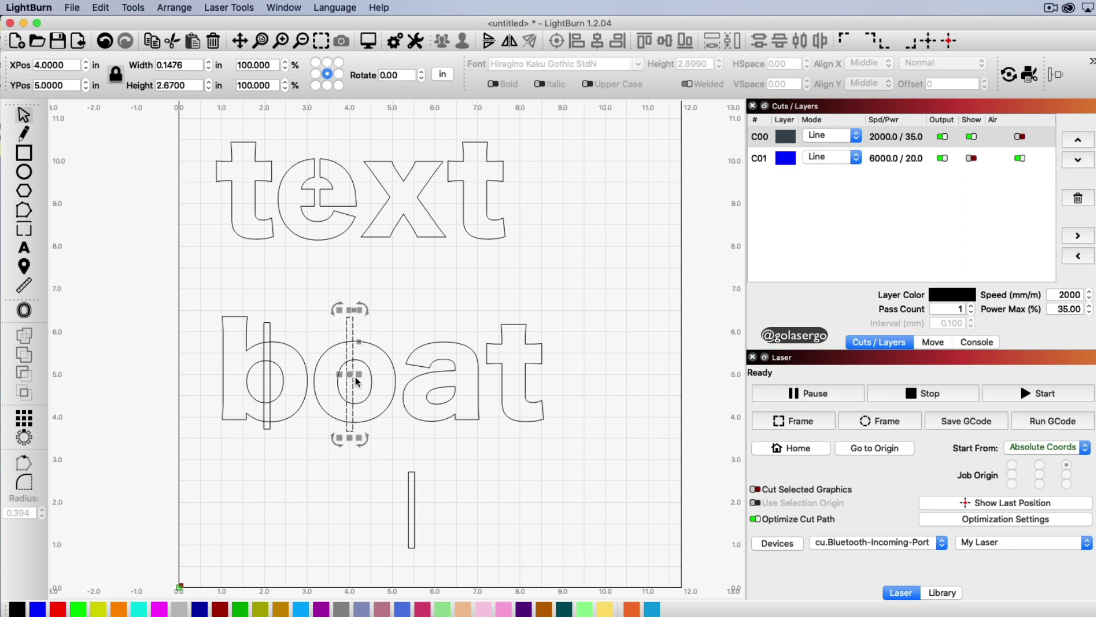
Nudge the bar in the 'o' right, then move it back out below 'boat'
{"action": "key", "text": "Right"}
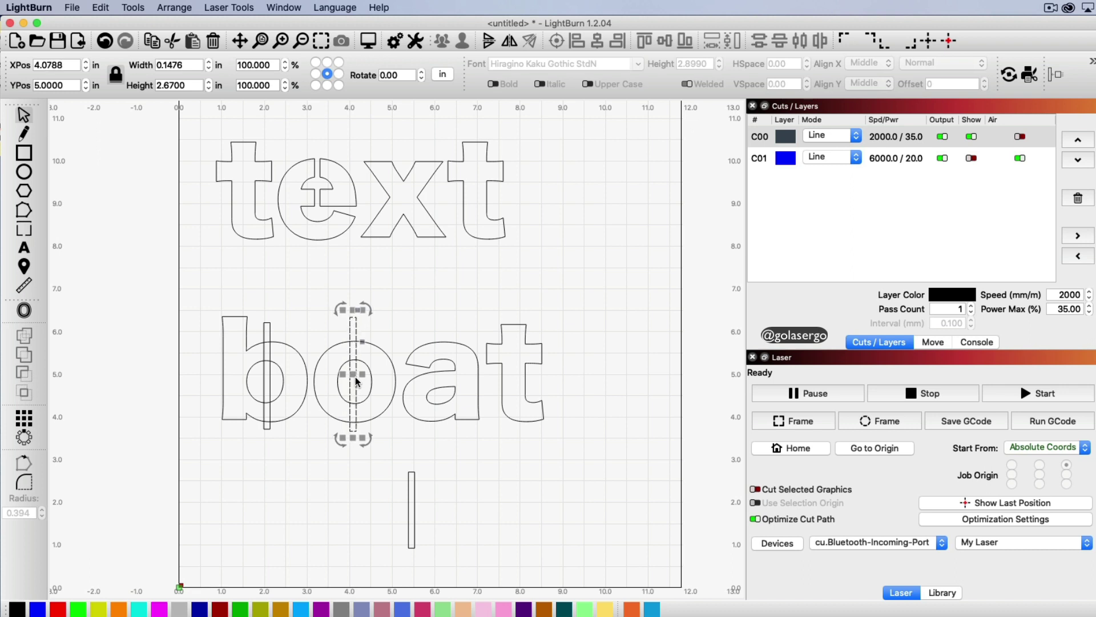
{"action": "left_click", "coordinate": [312, 447]}
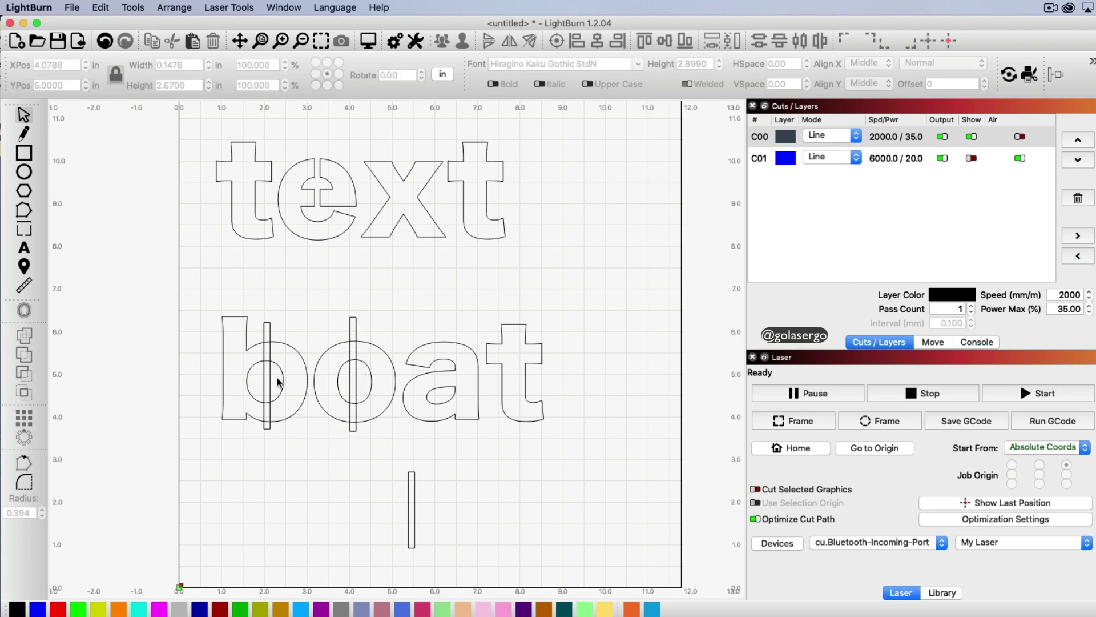
{"action": "left_click_drag", "start_coordinate": [563, 447], "coordinate": [217, 312]}
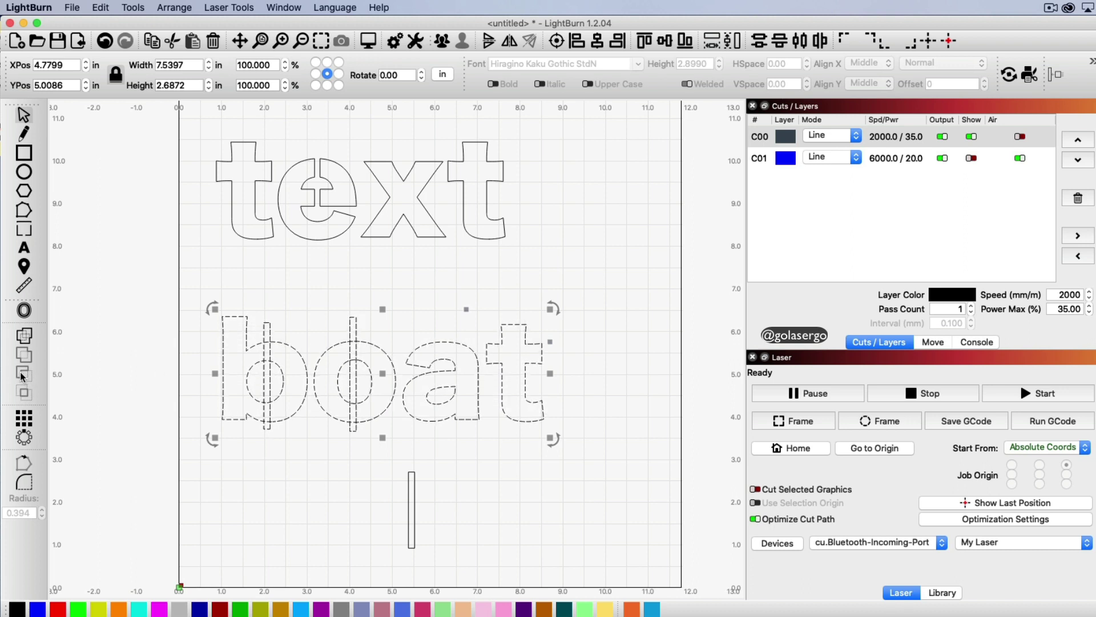
{"action": "left_click", "coordinate": [355, 462]}
{"action": "left_click", "coordinate": [353, 333]}
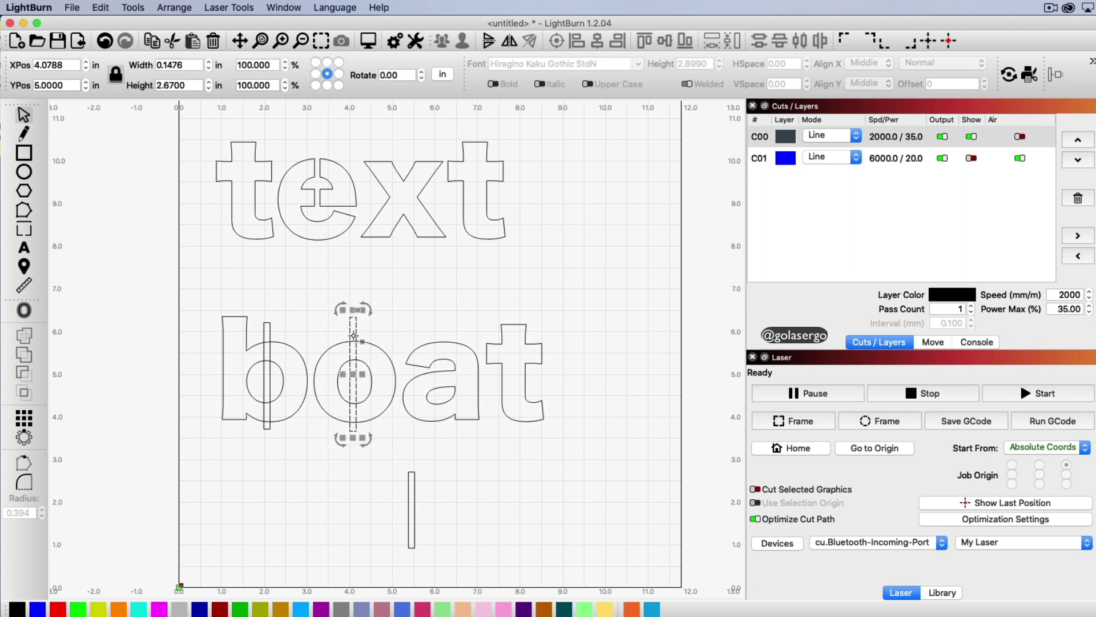
{"action": "left_click_drag", "start_coordinate": [355, 372], "coordinate": [352, 500]}
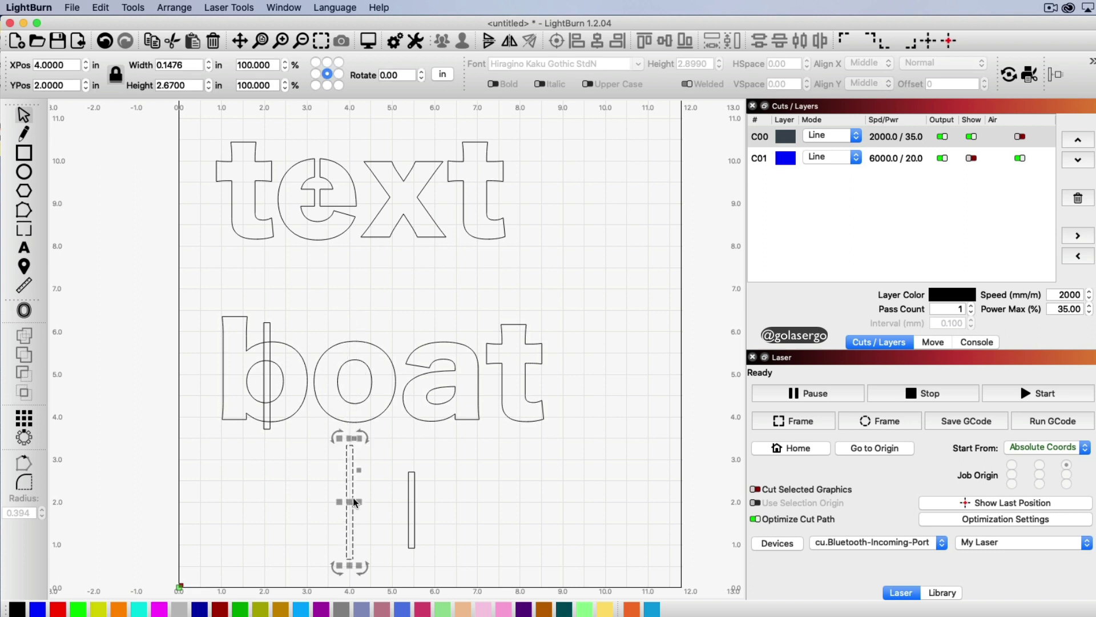
{"action": "left_click", "coordinate": [572, 395]}
Select 'boat' with the bar through the 'b' and subtract it to cut a slot
{"action": "left_click_drag", "start_coordinate": [581, 397], "coordinate": [220, 374]}
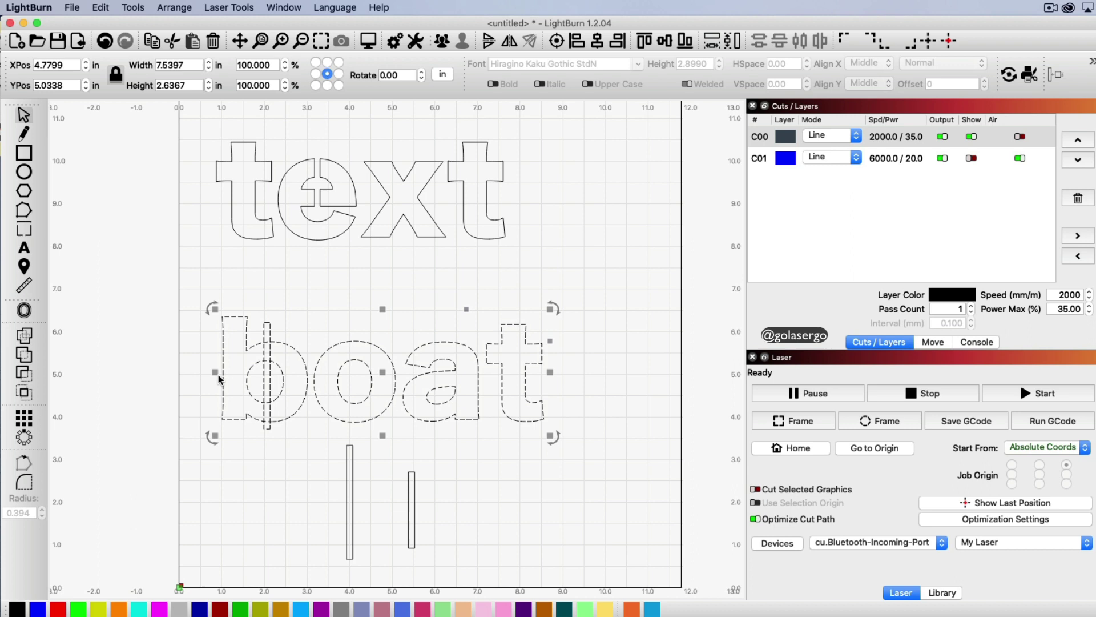
{"action": "left_click", "coordinate": [23, 375]}
{"action": "left_click", "coordinate": [360, 515]}
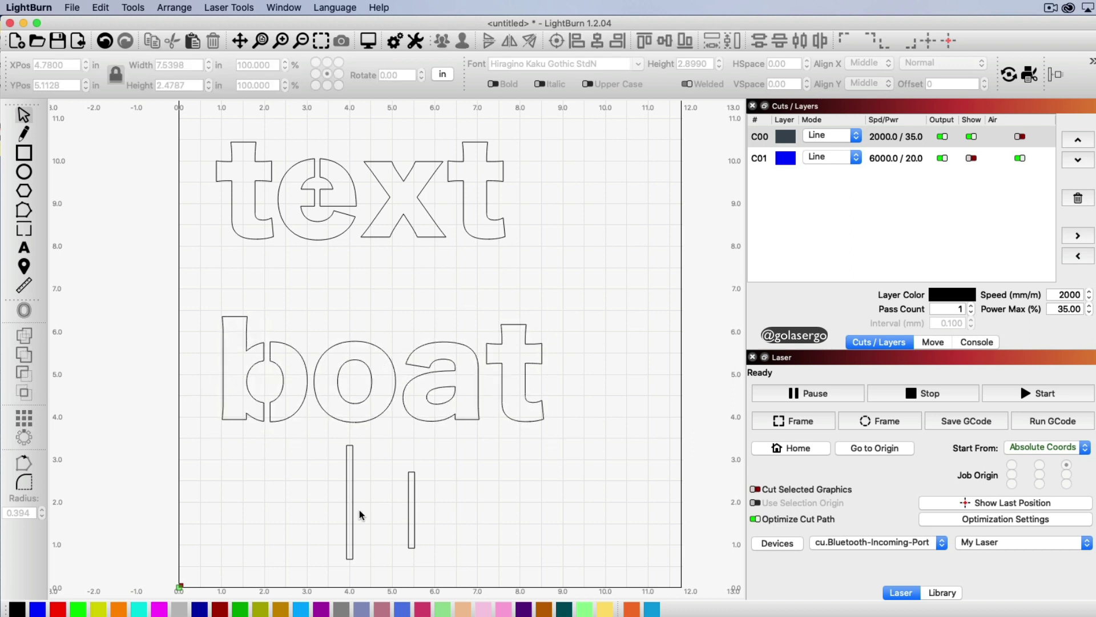
{"action": "left_click", "coordinate": [351, 514]}
Place the spare bar across the 'o', intersect it with 'boat', then undo the intersection
{"action": "left_click_drag", "start_coordinate": [351, 514], "coordinate": [351, 378]}
{"action": "left_click", "coordinate": [497, 448]}
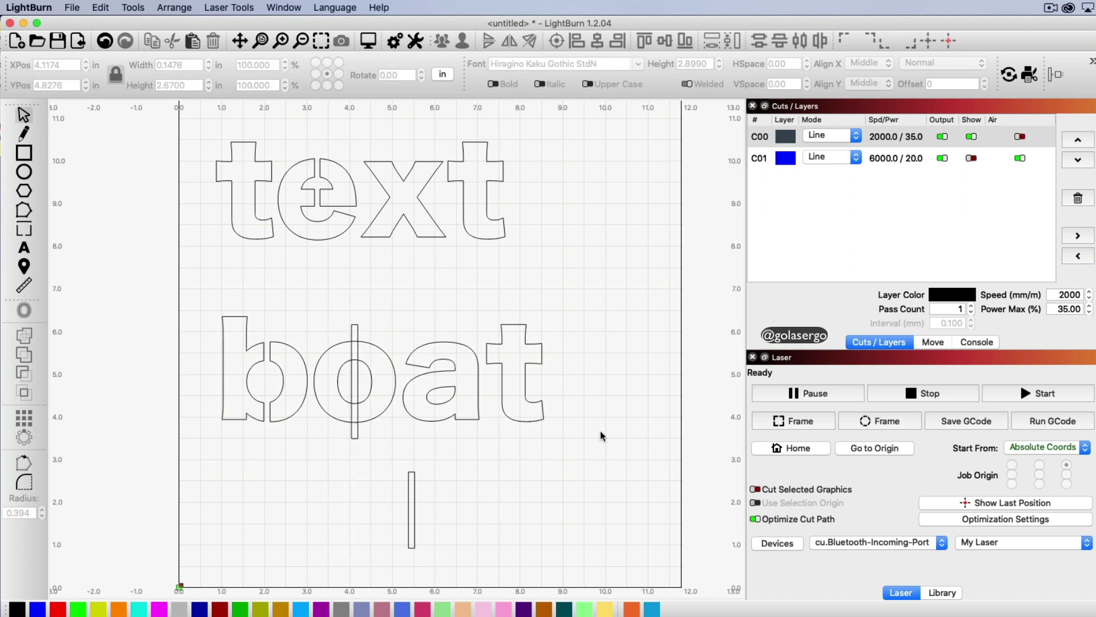
{"action": "left_click_drag", "start_coordinate": [601, 432], "coordinate": [211, 321]}
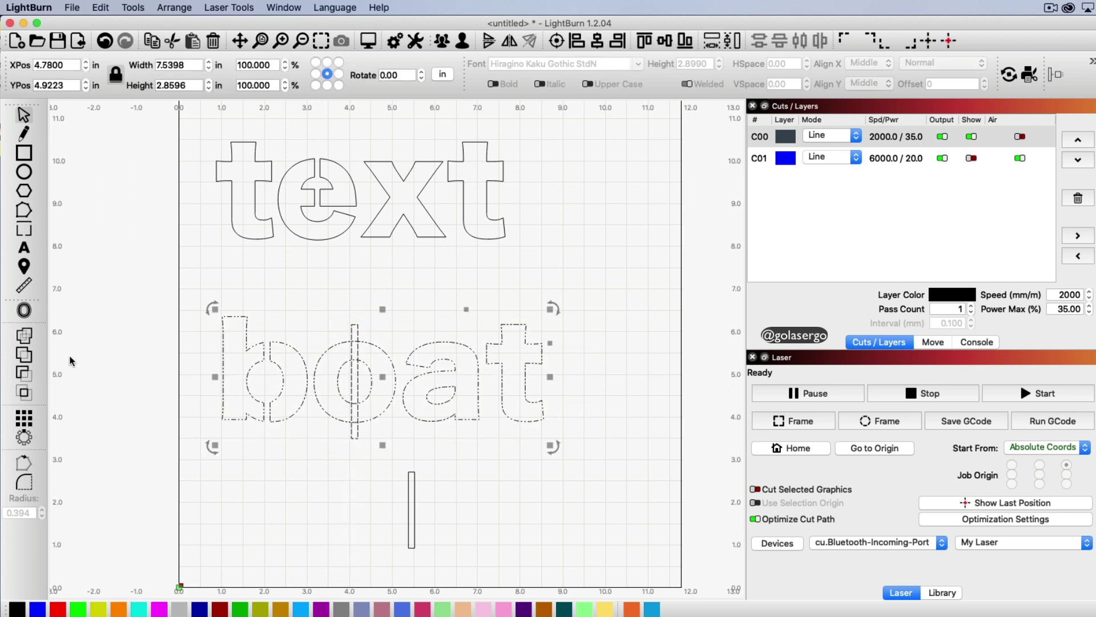
{"action": "left_click", "coordinate": [26, 374]}
{"action": "left_click", "coordinate": [295, 492]}
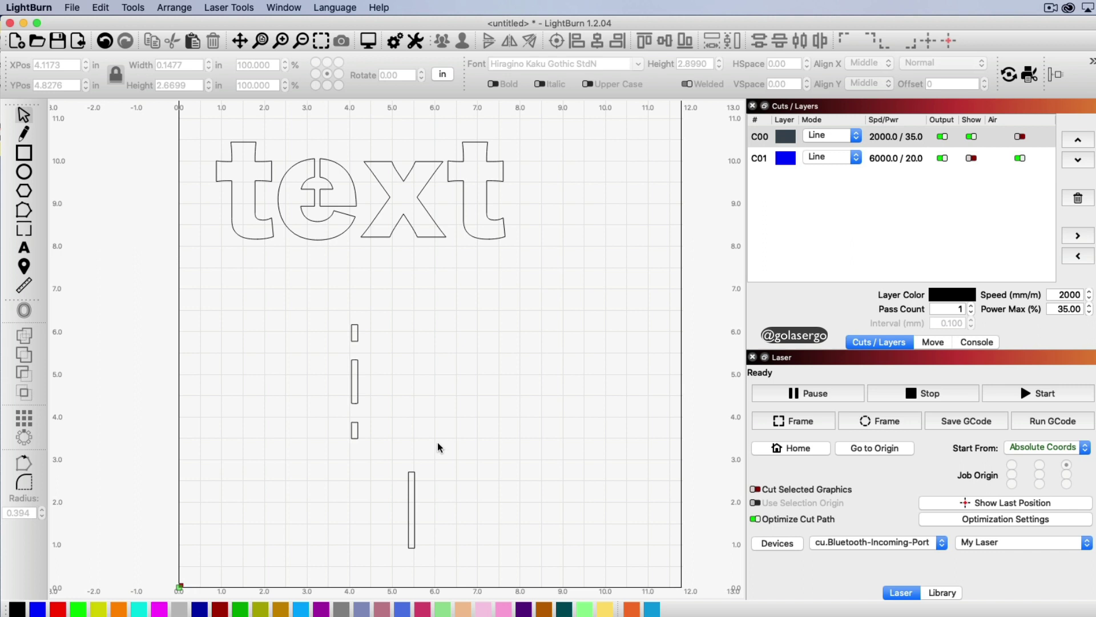
{"action": "key", "text": "ctrl+z"}
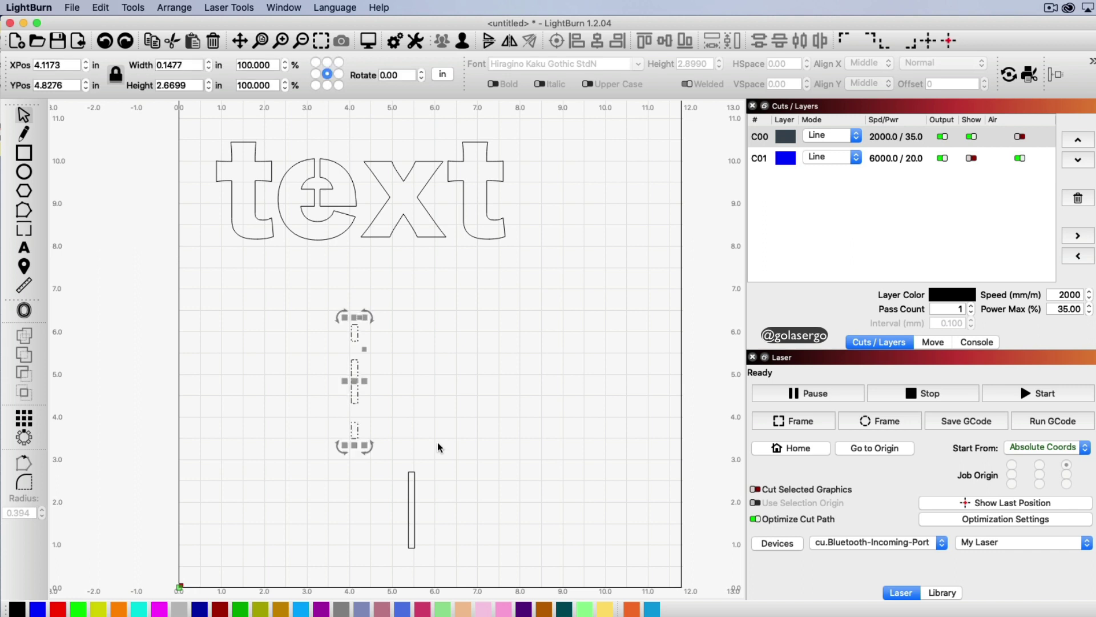
Finish undoing the intersection and push the bar to the front via Arrange
{"action": "key", "text": "ctrl+z"}
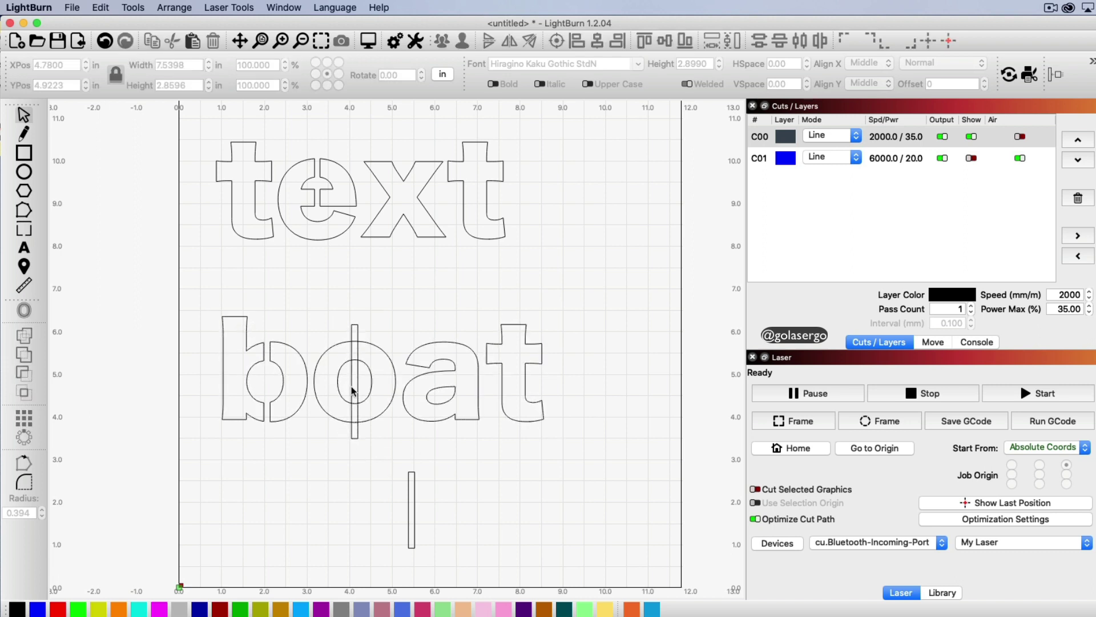
{"action": "left_click", "coordinate": [355, 332]}
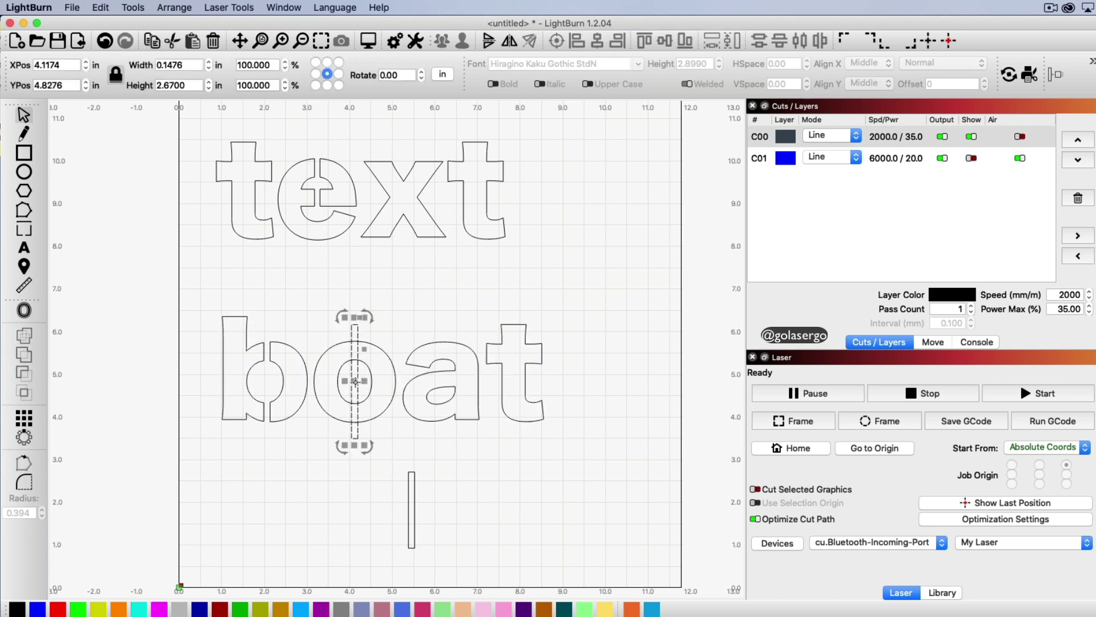
{"action": "left_click_drag", "start_coordinate": [361, 378], "coordinate": [364, 494]}
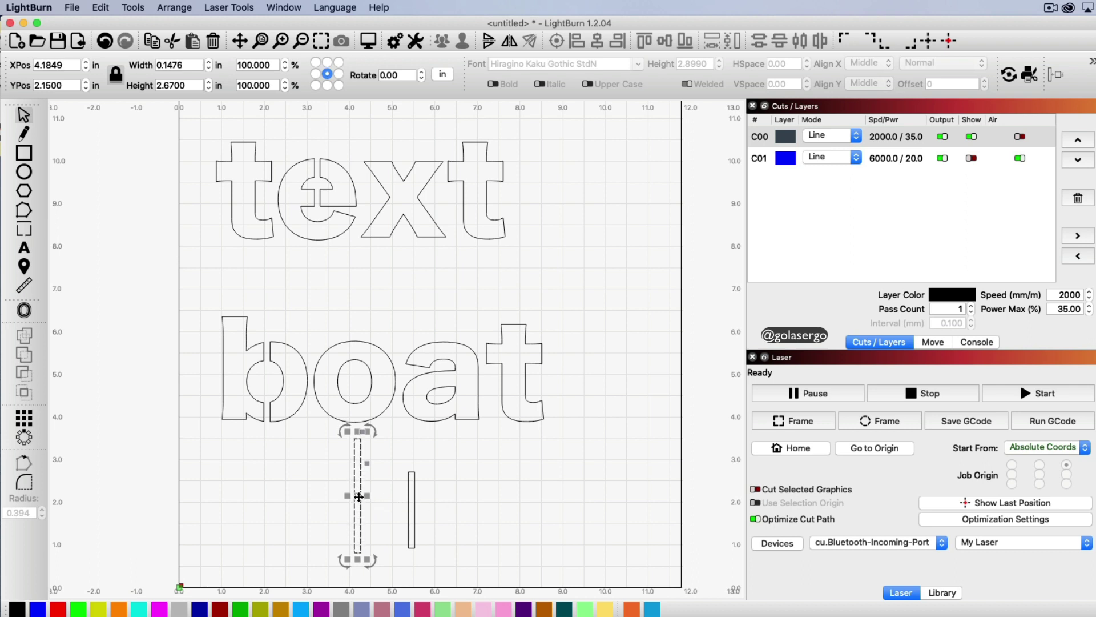
{"action": "left_click_drag", "start_coordinate": [357, 494], "coordinate": [359, 503]}
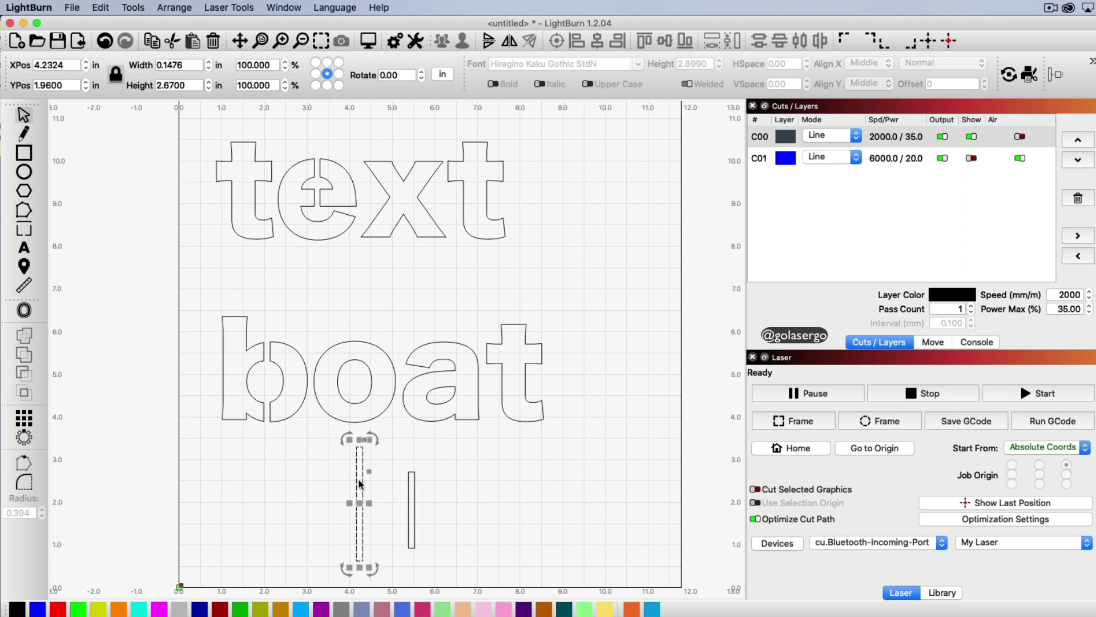
{"action": "left_click", "coordinate": [174, 7]}
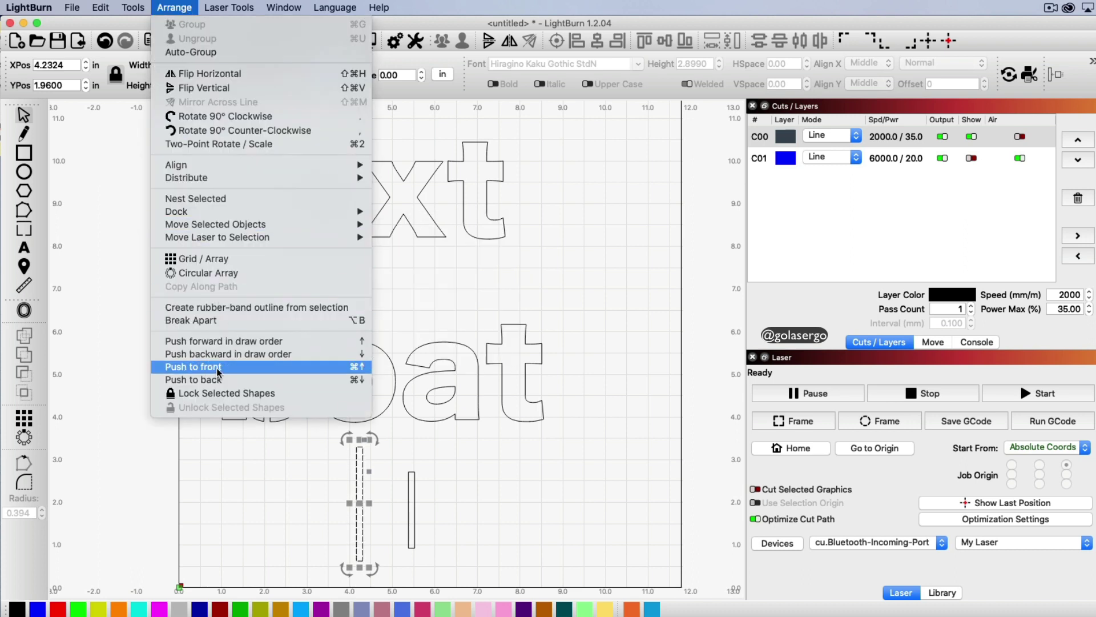
{"action": "left_click", "coordinate": [269, 368]}
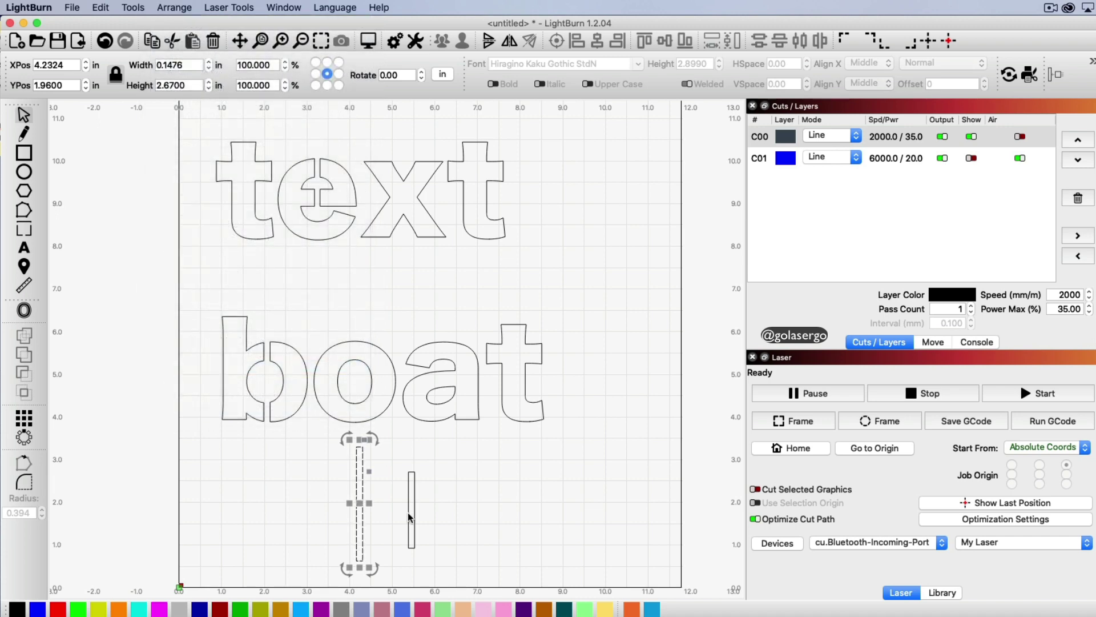
Place the bar back across the 'o' and Boolean-subtract it from 'boat'
{"action": "left_click_drag", "start_coordinate": [363, 505], "coordinate": [349, 384]}
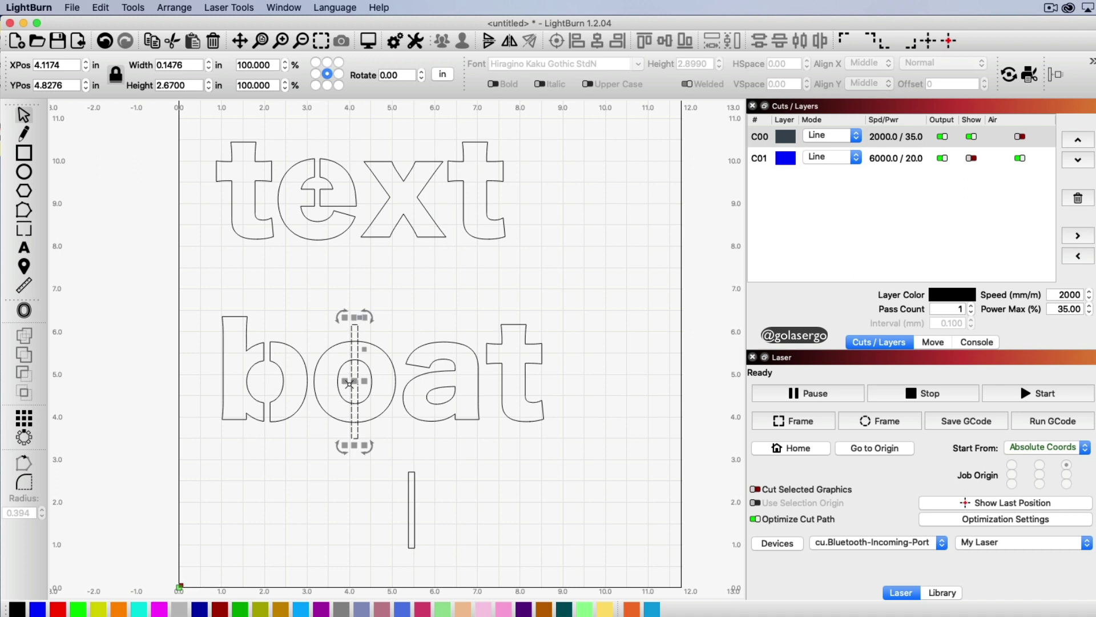
{"action": "left_click", "coordinate": [382, 432]}
{"action": "left_click_drag", "start_coordinate": [592, 449], "coordinate": [252, 343]}
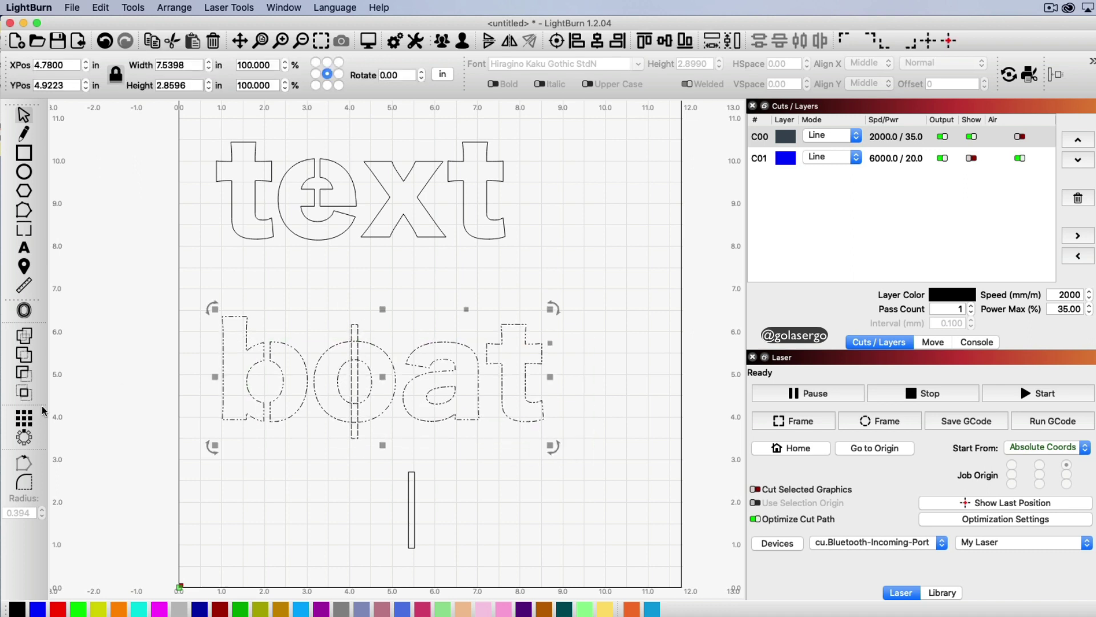
{"action": "left_click", "coordinate": [24, 374]}
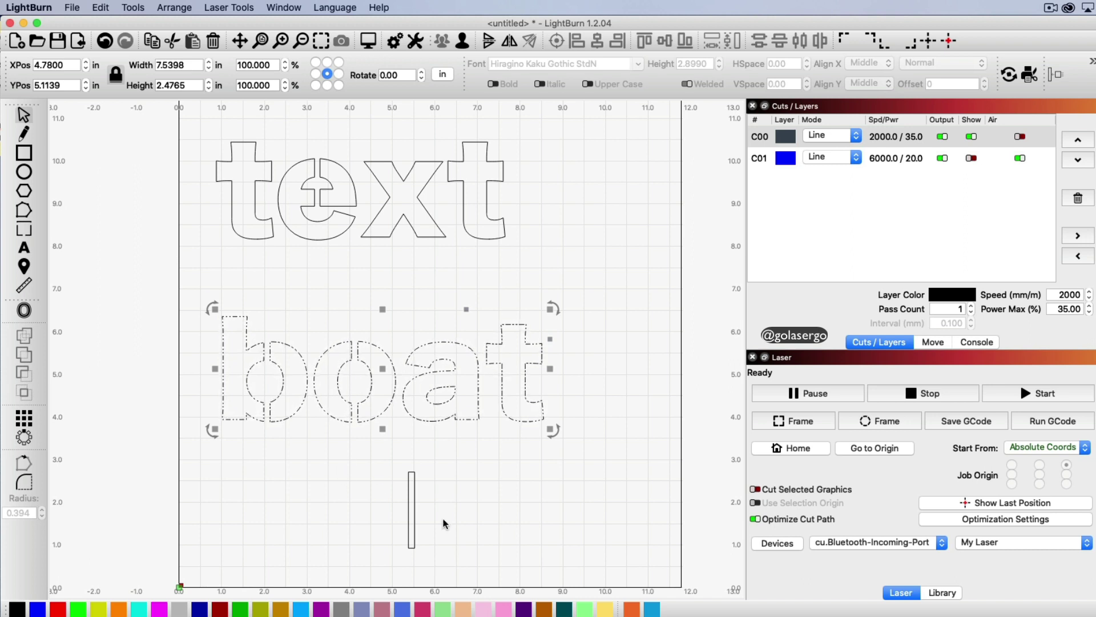
Push the last bar to front, place it across the 'a' of 'boat', and Boolean-subtract it
{"action": "left_click", "coordinate": [411, 505]}
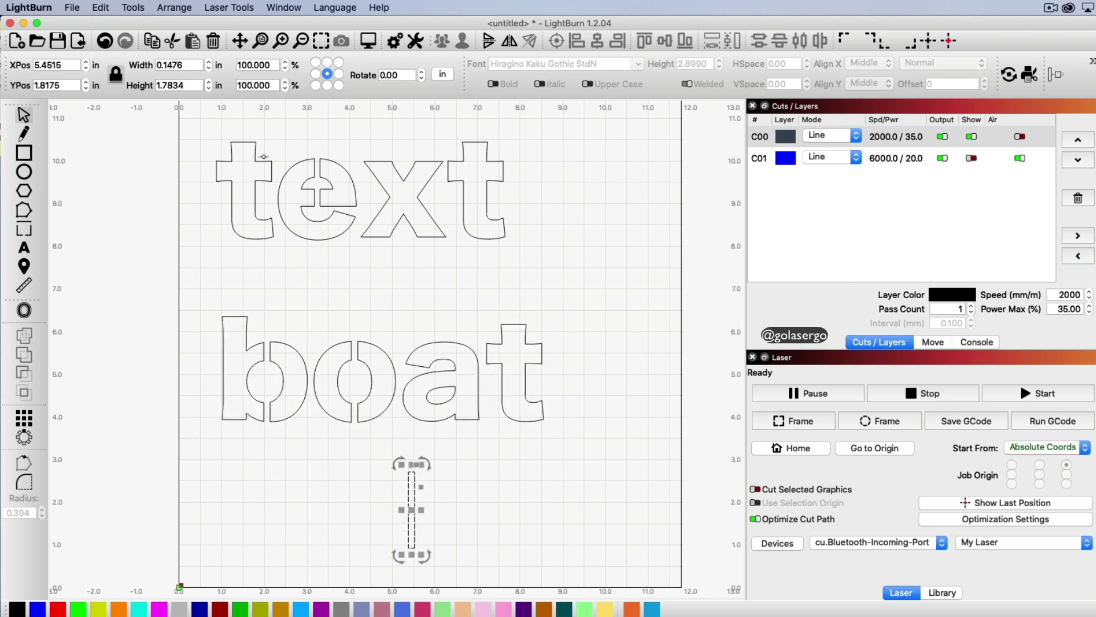
{"action": "left_click", "coordinate": [169, 8]}
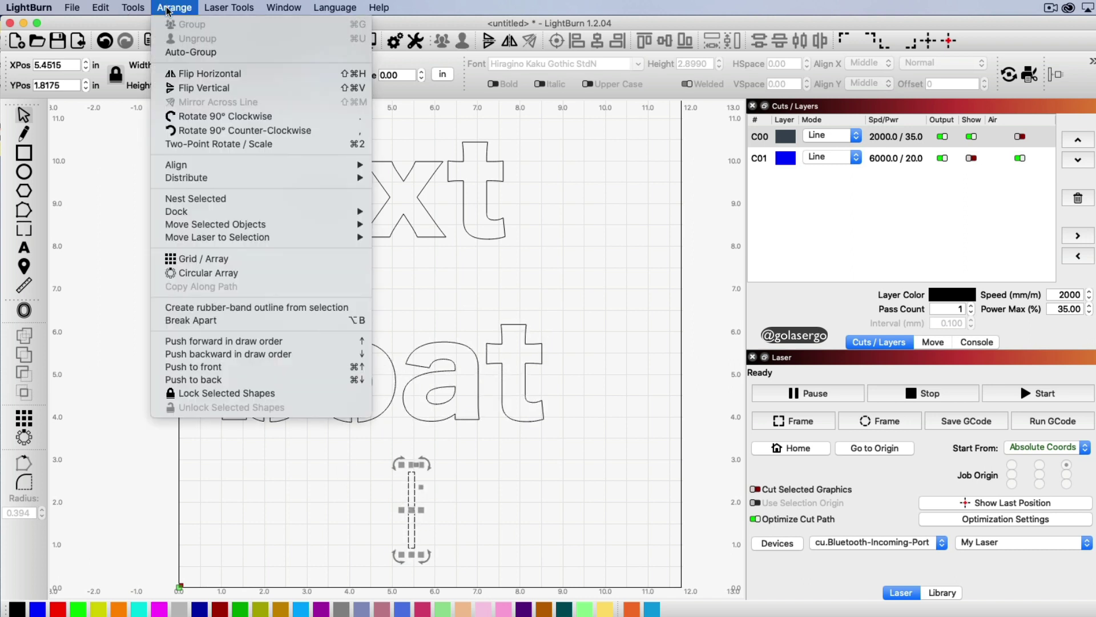
{"action": "left_click", "coordinate": [201, 364]}
{"action": "left_click_drag", "start_coordinate": [414, 503], "coordinate": [449, 427]}
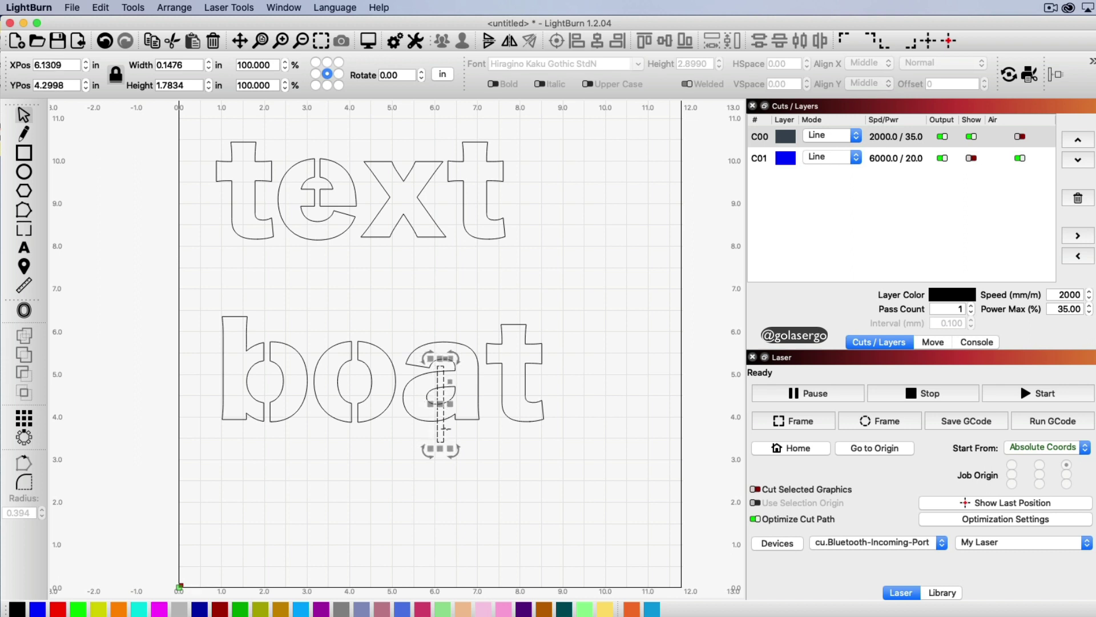
{"action": "left_click_drag", "start_coordinate": [609, 466], "coordinate": [223, 313]}
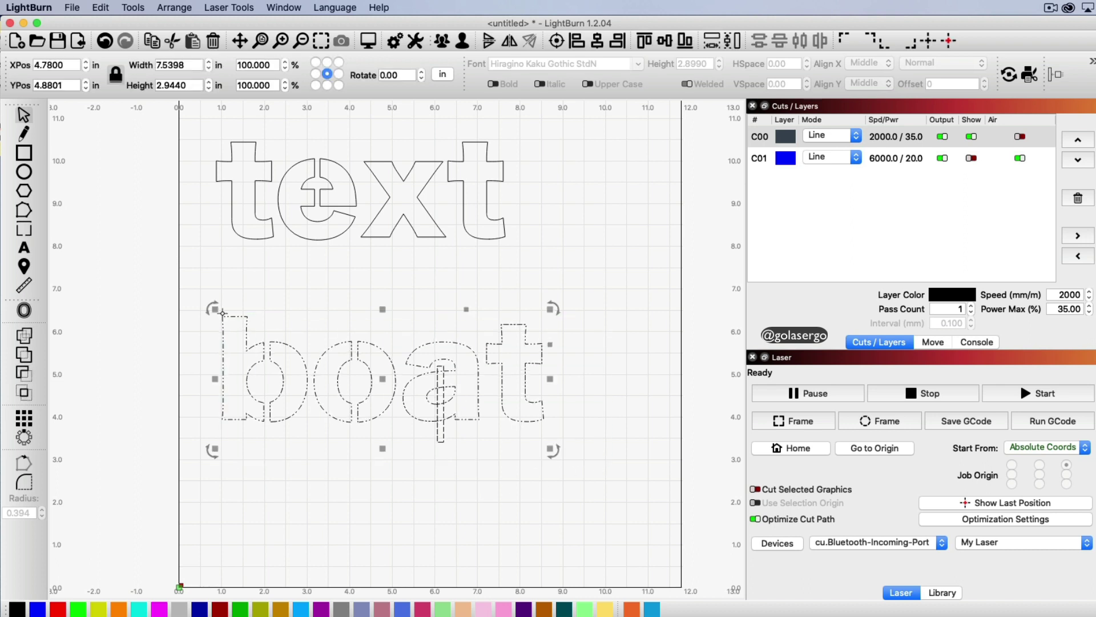
{"action": "left_click", "coordinate": [26, 373]}
{"action": "left_click", "coordinate": [454, 491]}
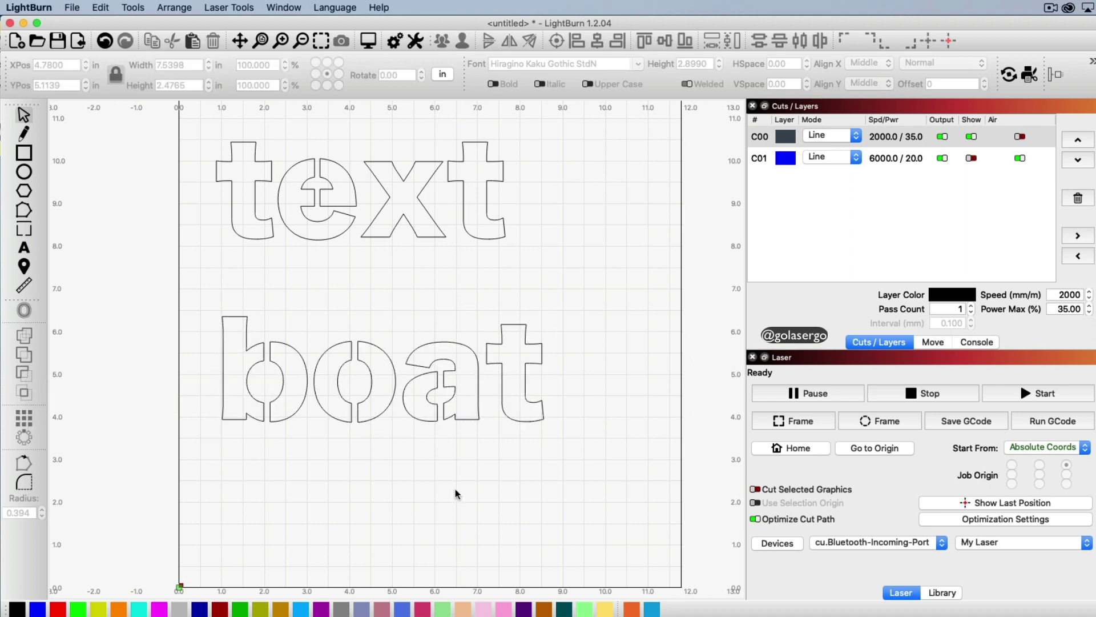